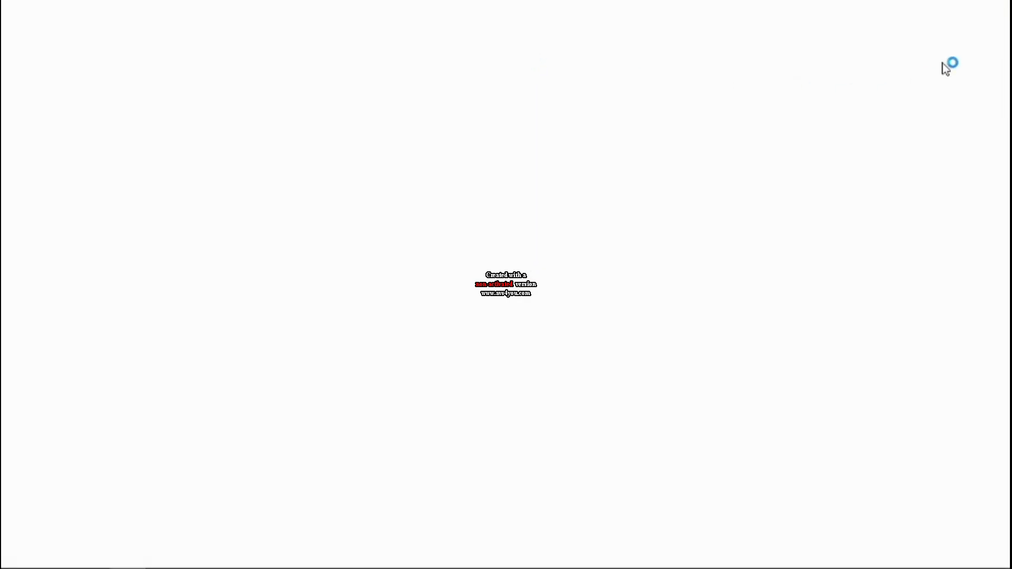
Open the bookmarked Kid Chameleon Wiki, search it for "K-E" and open the K-E article.
{"action": "left_click", "coordinate": [994, 62]}
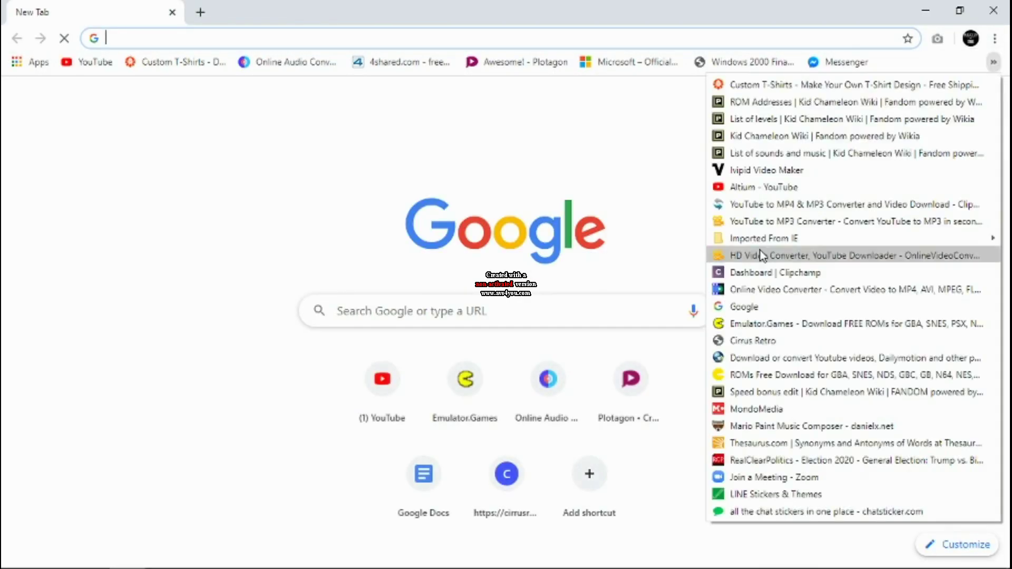
{"action": "left_click", "coordinate": [786, 137]}
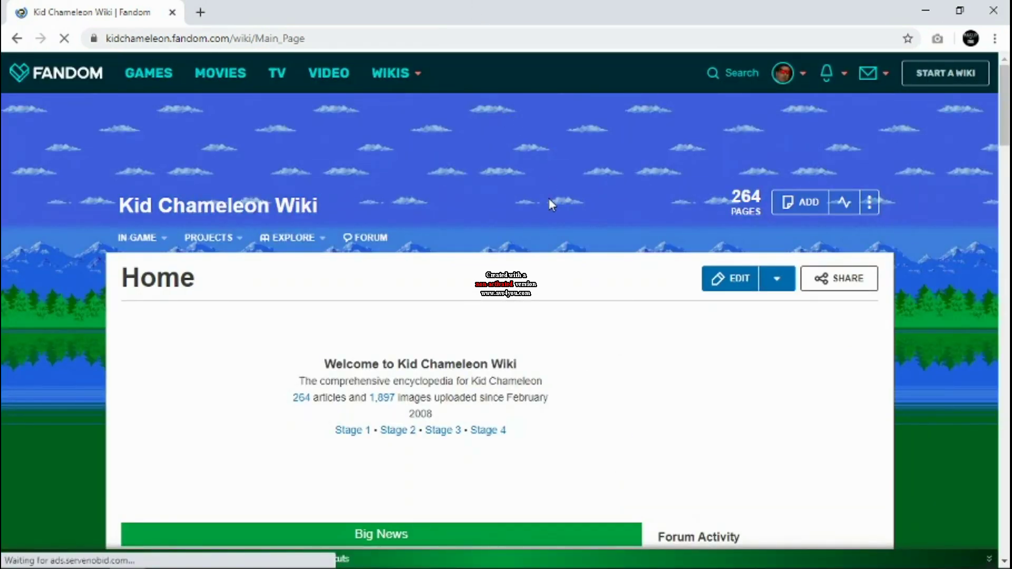
{"action": "left_click", "coordinate": [733, 73]}
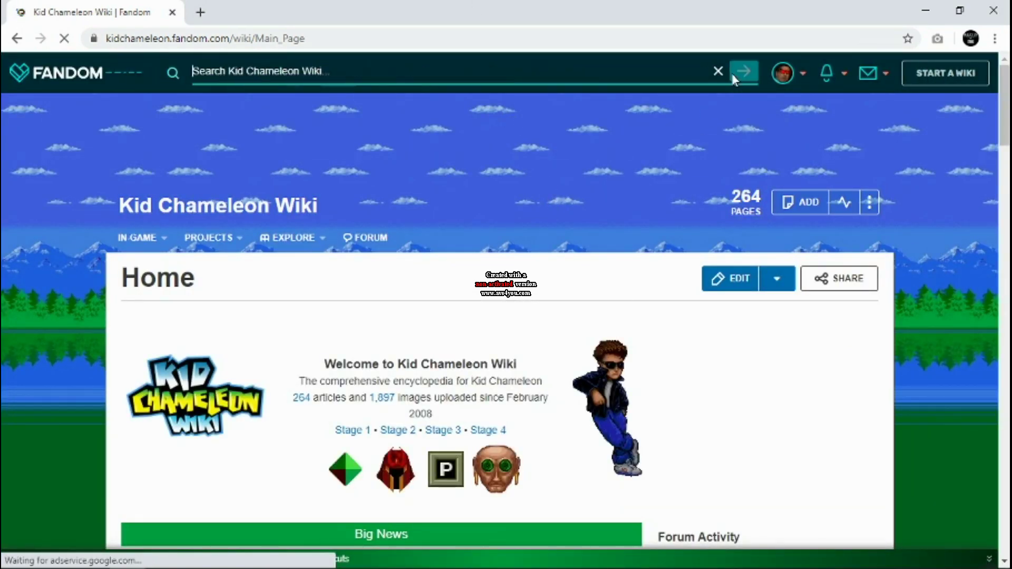
{"action": "type", "text": "K"}
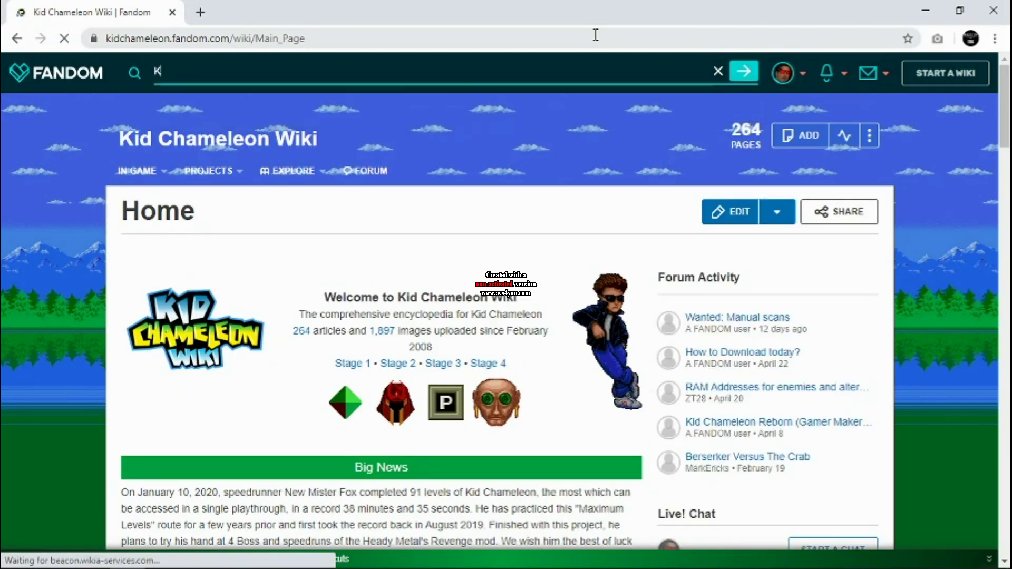
{"action": "type", "text": "-E"}
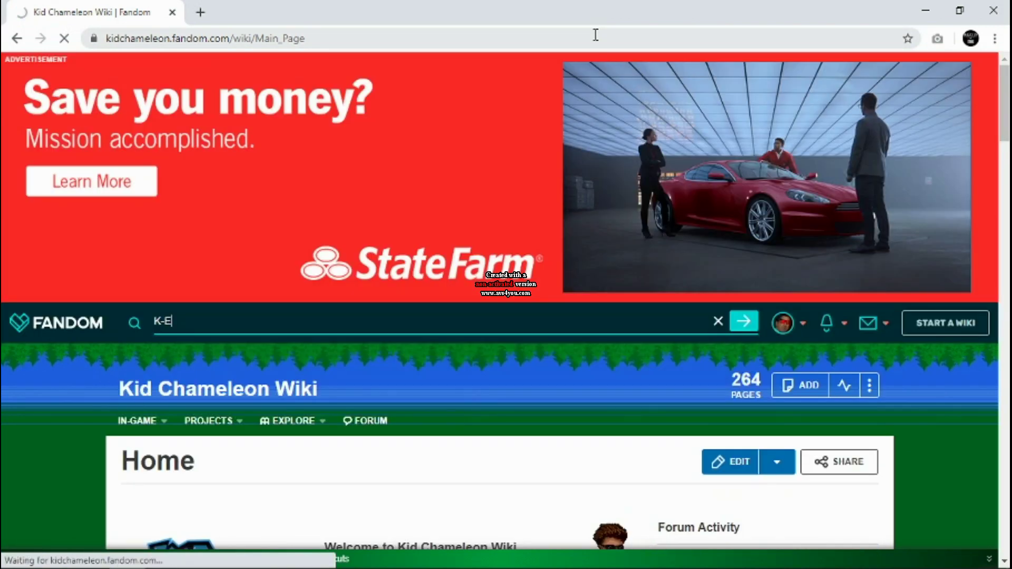
{"action": "key", "text": "Return"}
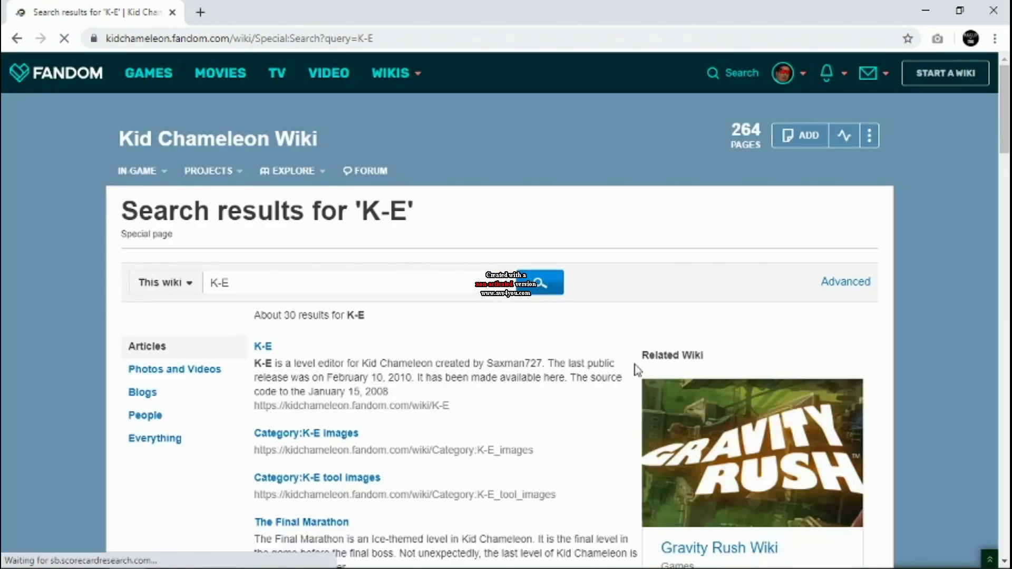
{"action": "left_click", "coordinate": [263, 348]}
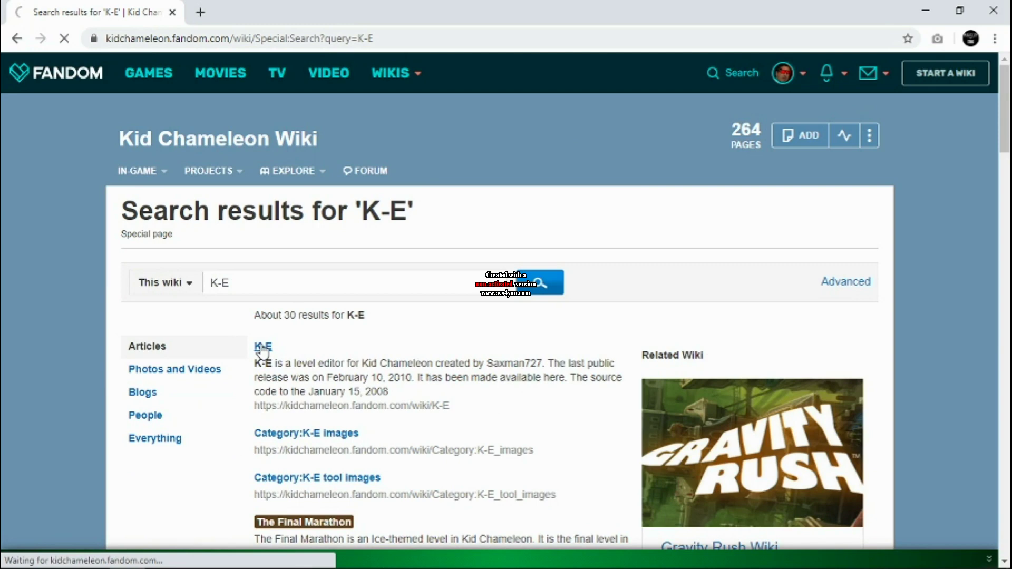
Follow the article's download link for K-E, review the files listed in Ke - 021010.zip, and close the browser.
{"action": "scroll", "coordinate": [516, 363], "scroll_direction": "down", "scroll_amount": 1}
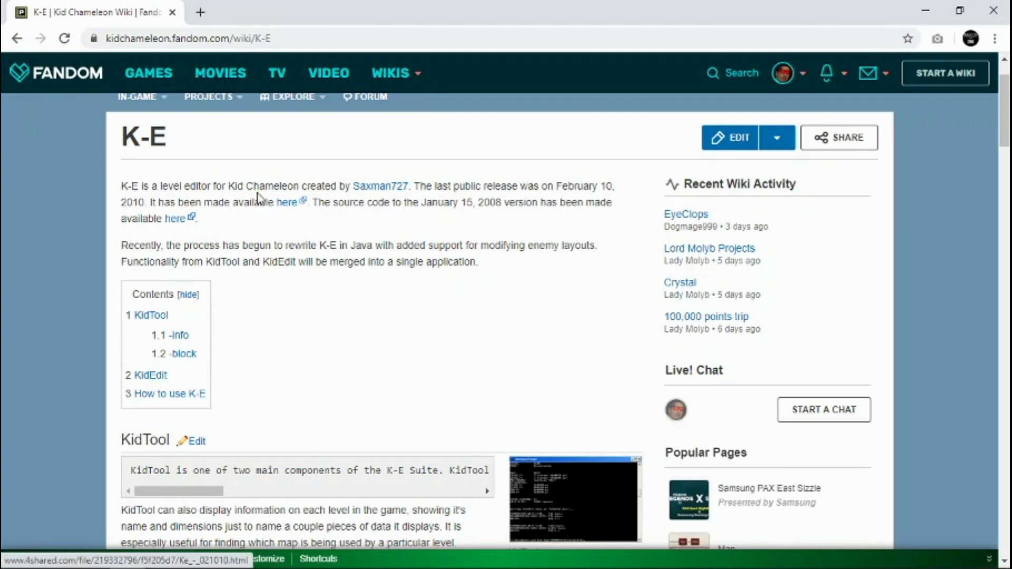
{"action": "left_click", "coordinate": [289, 206]}
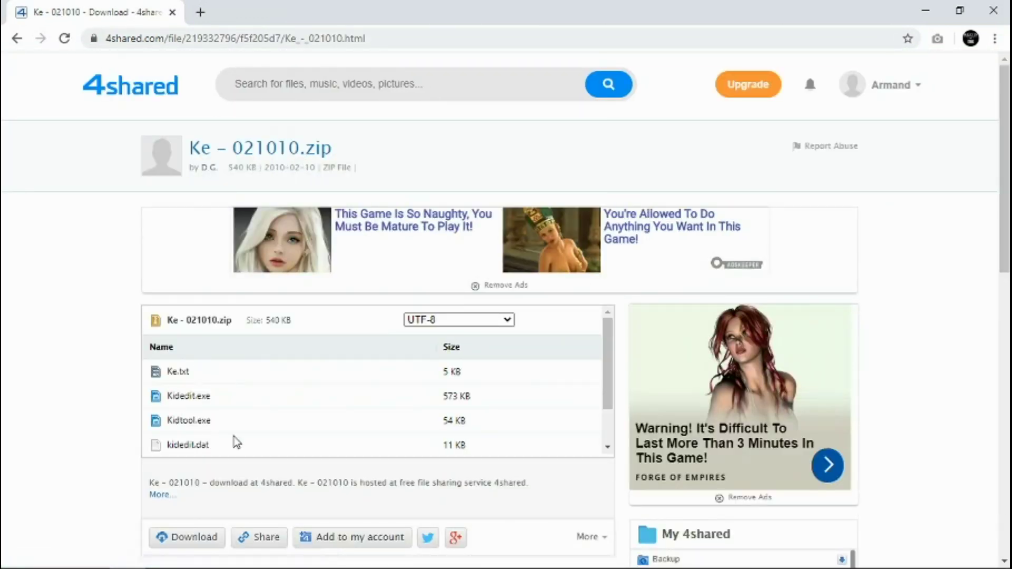
{"action": "scroll", "coordinate": [224, 424], "scroll_direction": "down", "scroll_amount": 3}
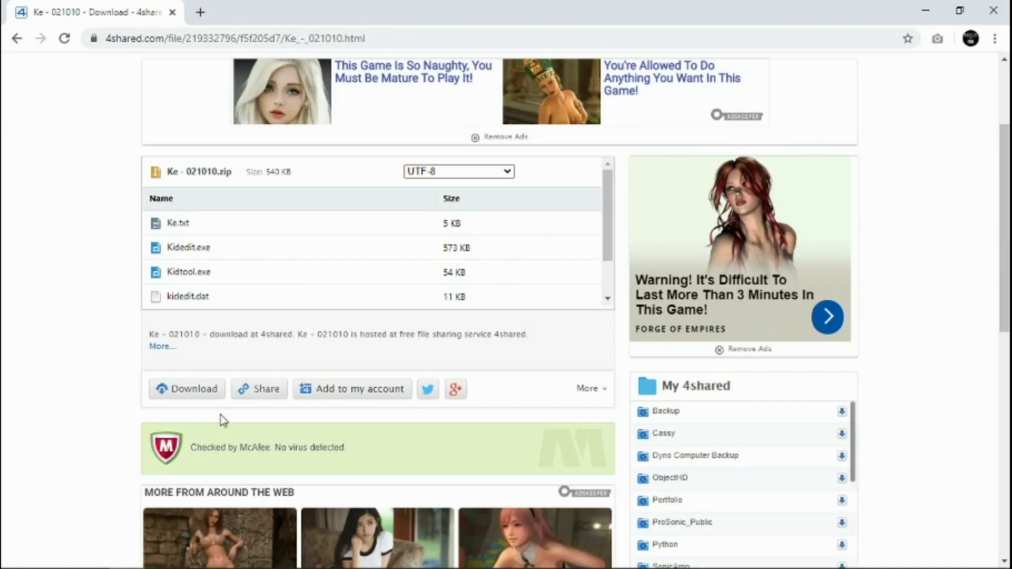
{"action": "scroll", "coordinate": [505, 341], "scroll_direction": "up", "scroll_amount": 1}
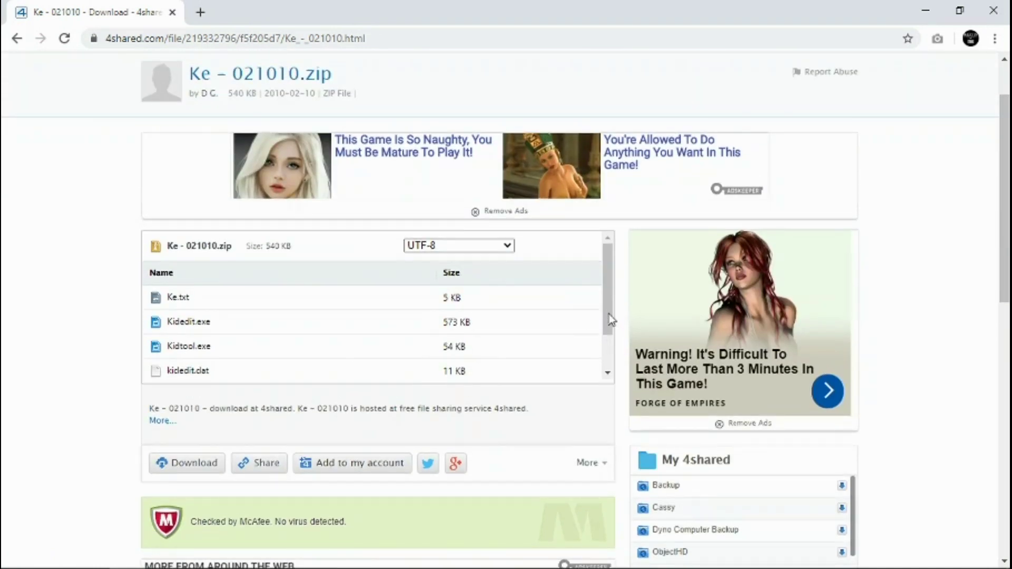
{"action": "left_click", "coordinate": [994, 10]}
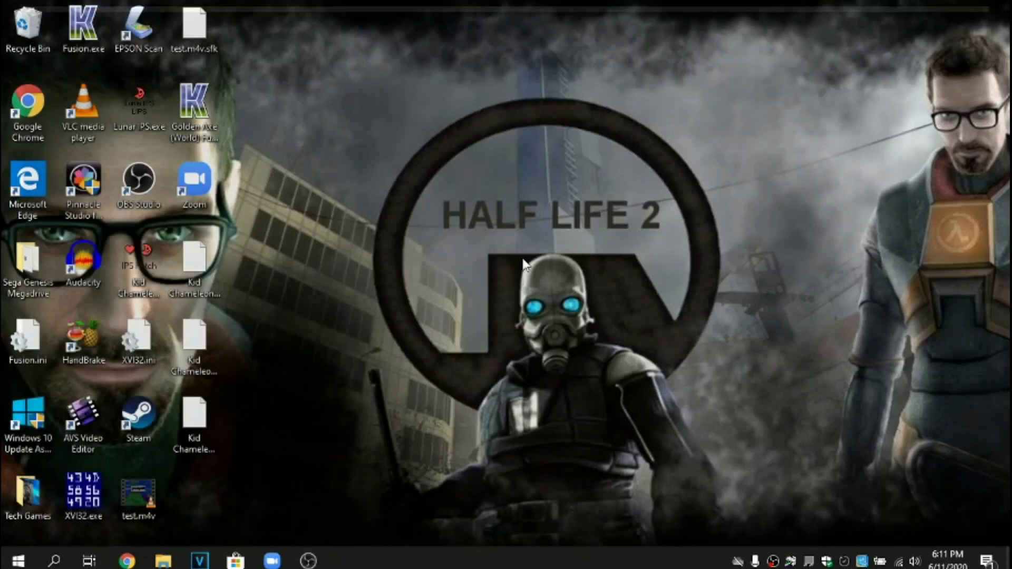
Open the Ke - 021010.zip archive from the level editor folder under Tech Games > Kid Chameleon.
{"action": "mouse_move", "coordinate": [174, 558]}
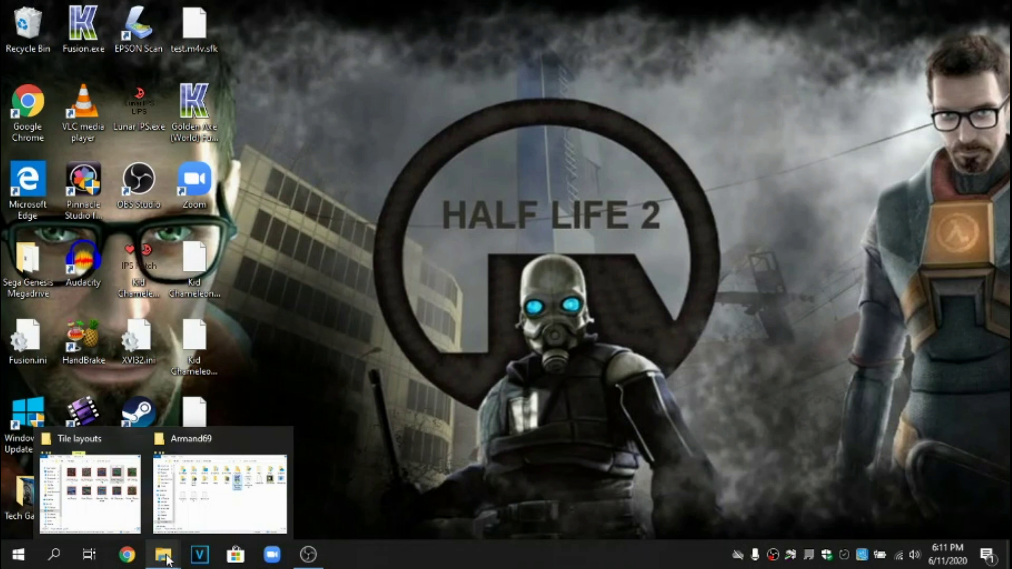
{"action": "right_click", "coordinate": [168, 559]}
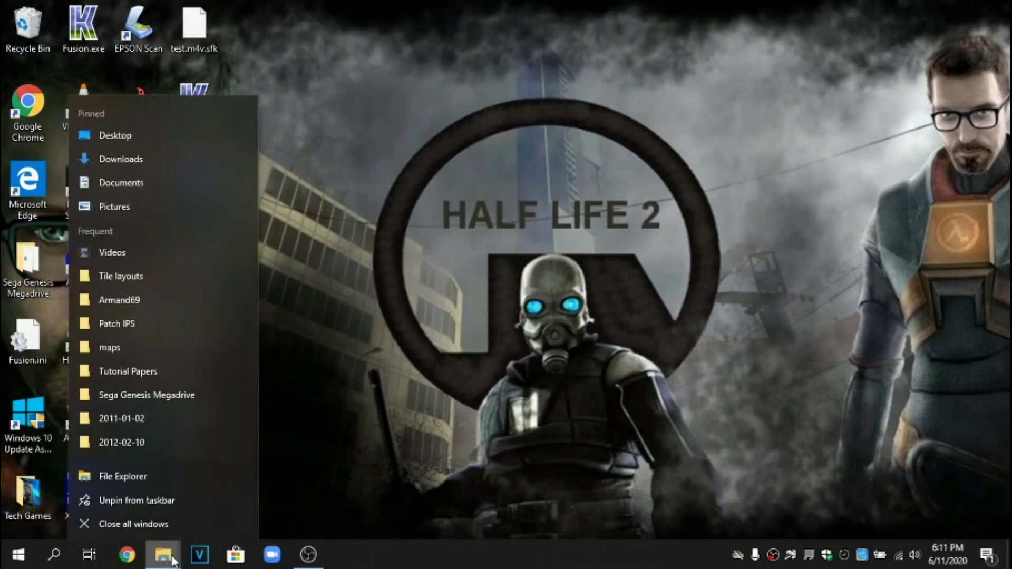
{"action": "left_click", "coordinate": [122, 325]}
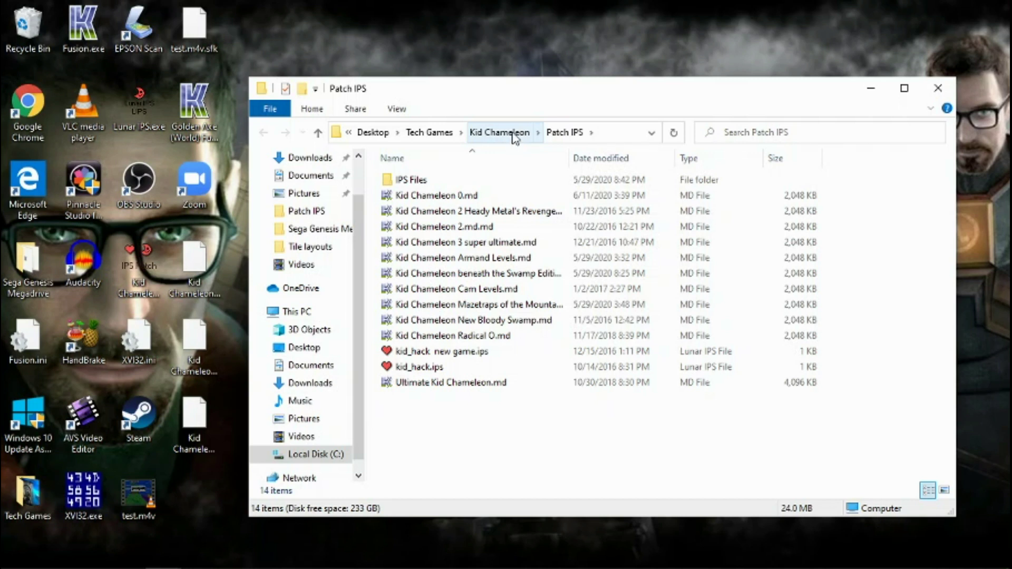
{"action": "left_click", "coordinate": [431, 133]}
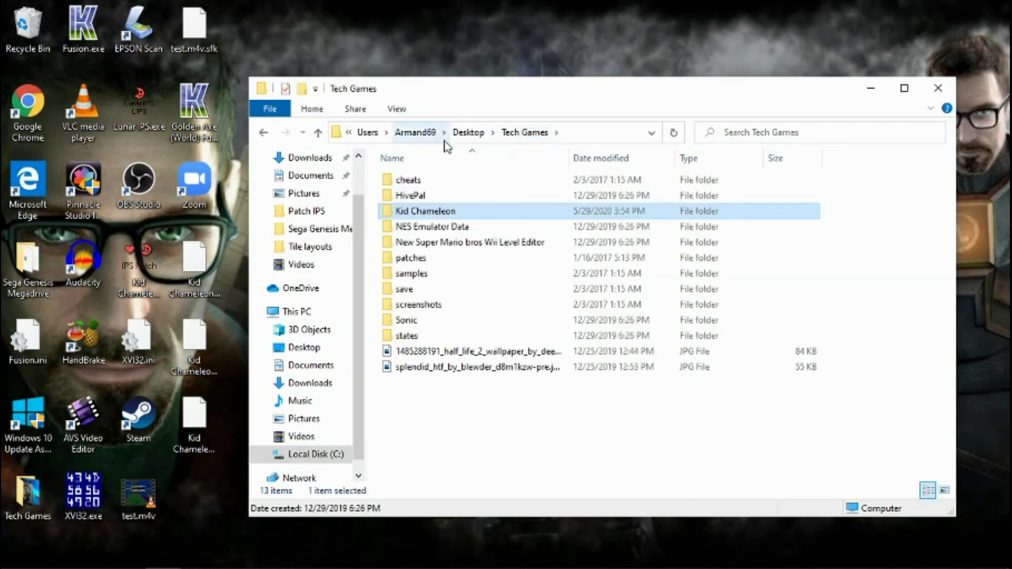
{"action": "double_click", "coordinate": [431, 212]}
{"action": "left_click", "coordinate": [433, 198]}
{"action": "double_click", "coordinate": [431, 198]}
{"action": "left_click", "coordinate": [430, 179]}
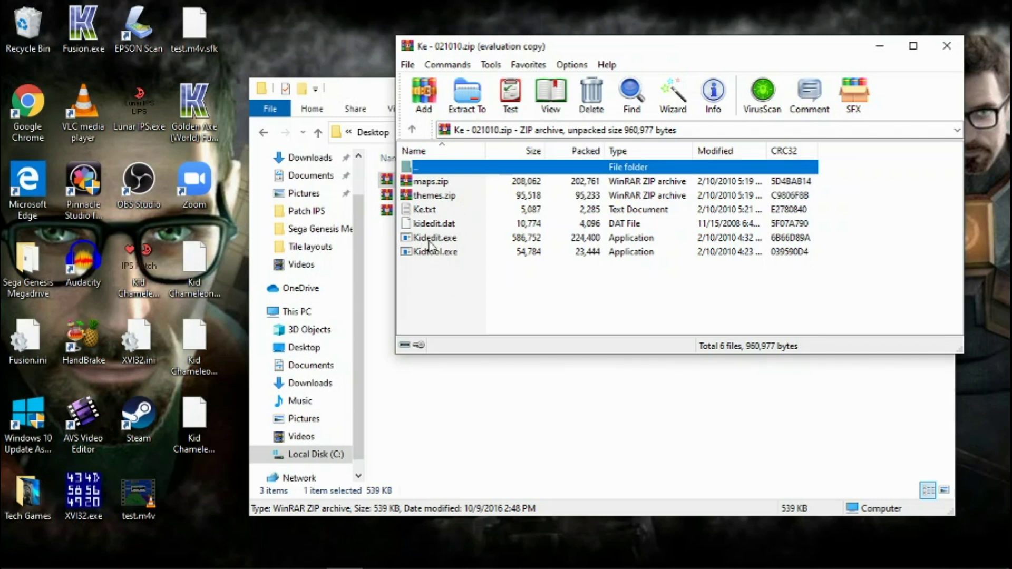
Look through the KCM map files inside maps.zip, and close that archive.
{"action": "left_click", "coordinate": [462, 299]}
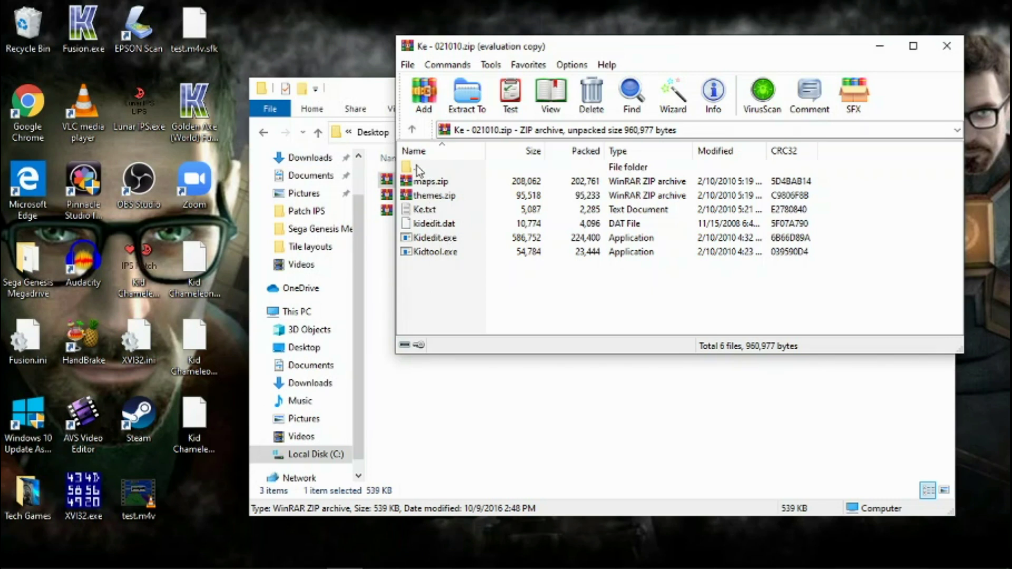
{"action": "double_click", "coordinate": [428, 184]}
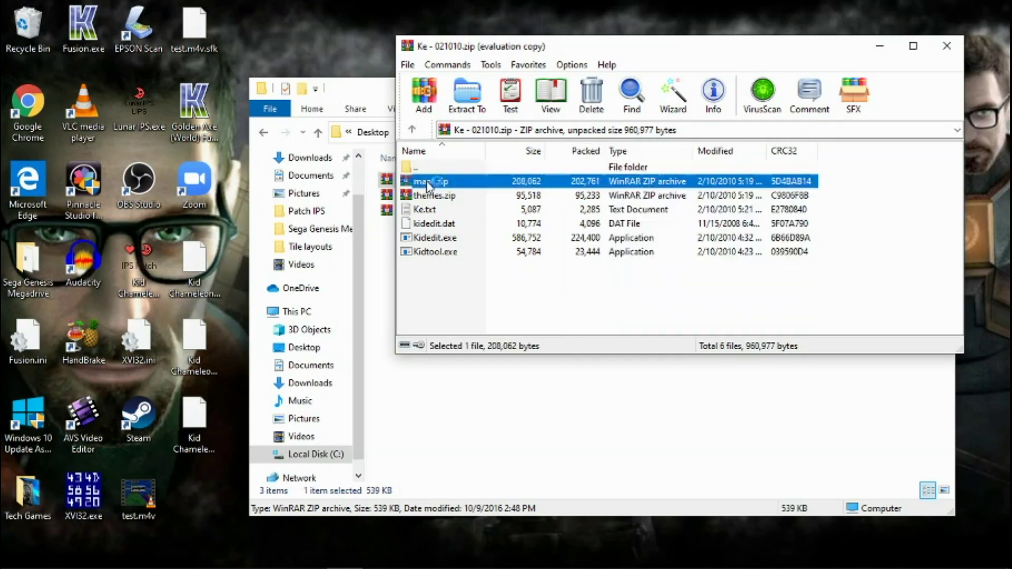
{"action": "scroll", "coordinate": [474, 252], "scroll_direction": "down", "scroll_amount": 6}
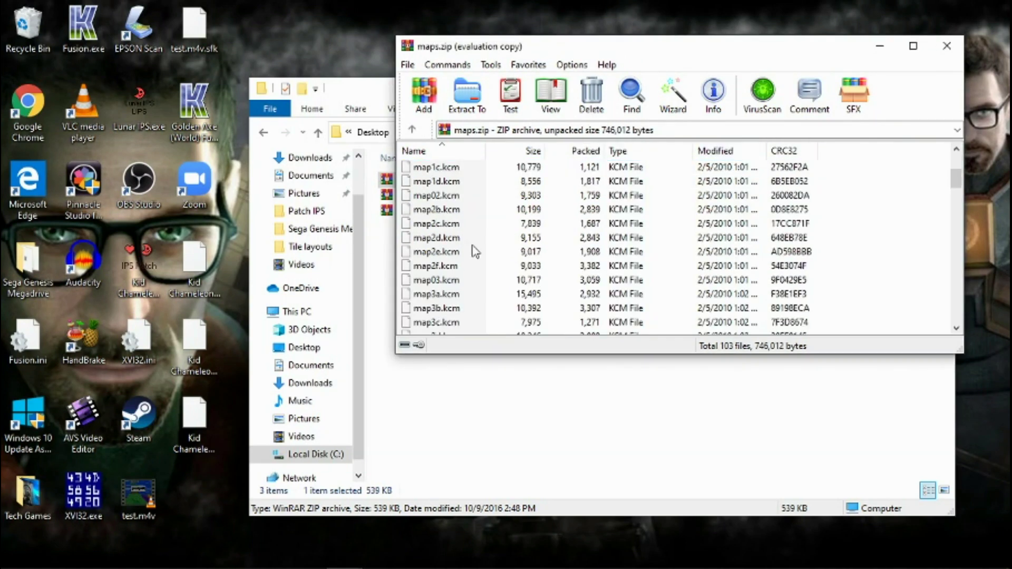
{"action": "scroll", "coordinate": [461, 262], "scroll_direction": "up", "scroll_amount": 6}
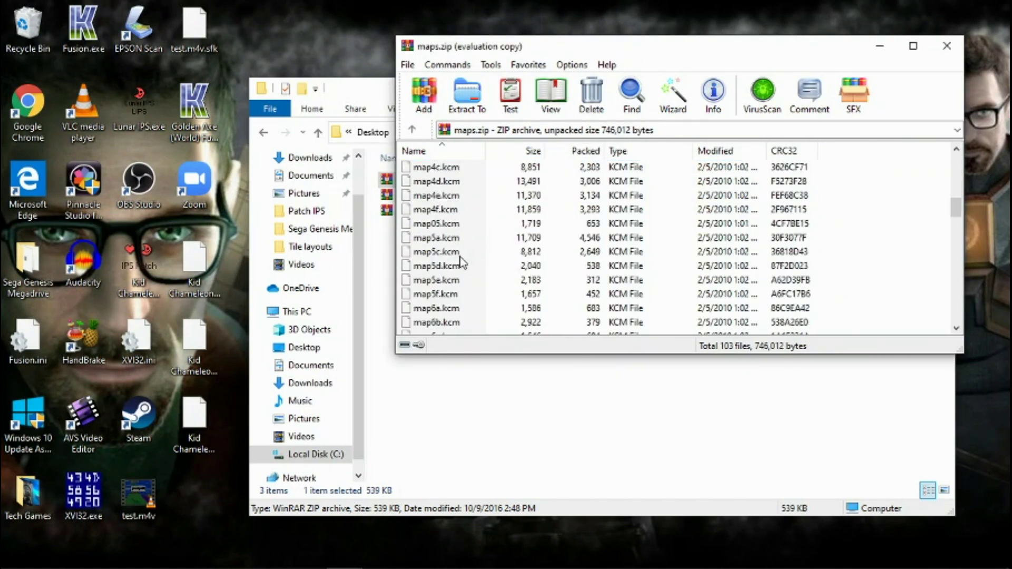
{"action": "left_click", "coordinate": [948, 46]}
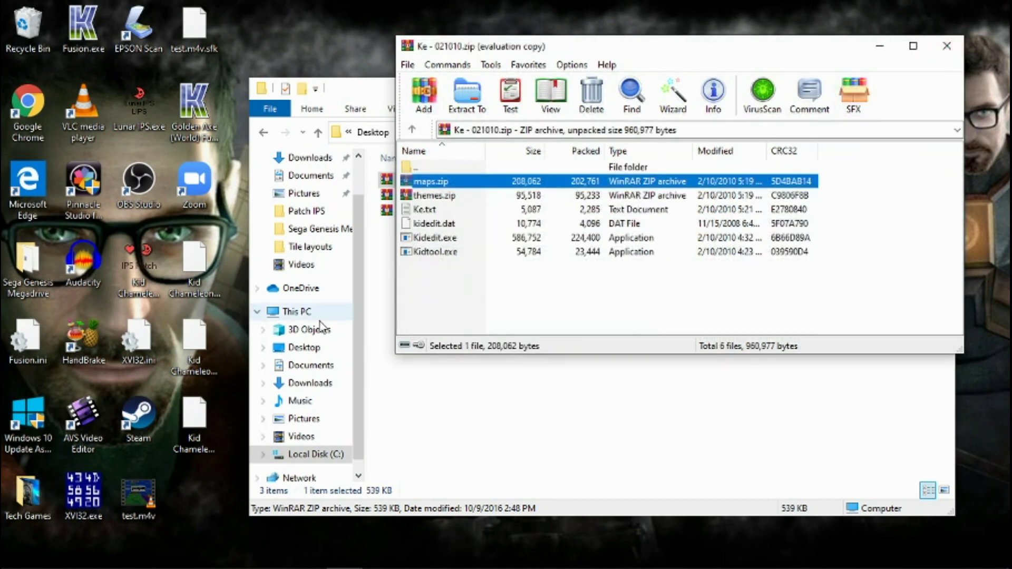
View the KCT theme files inside themes.zip, and close both archive windows.
{"action": "double_click", "coordinate": [446, 198]}
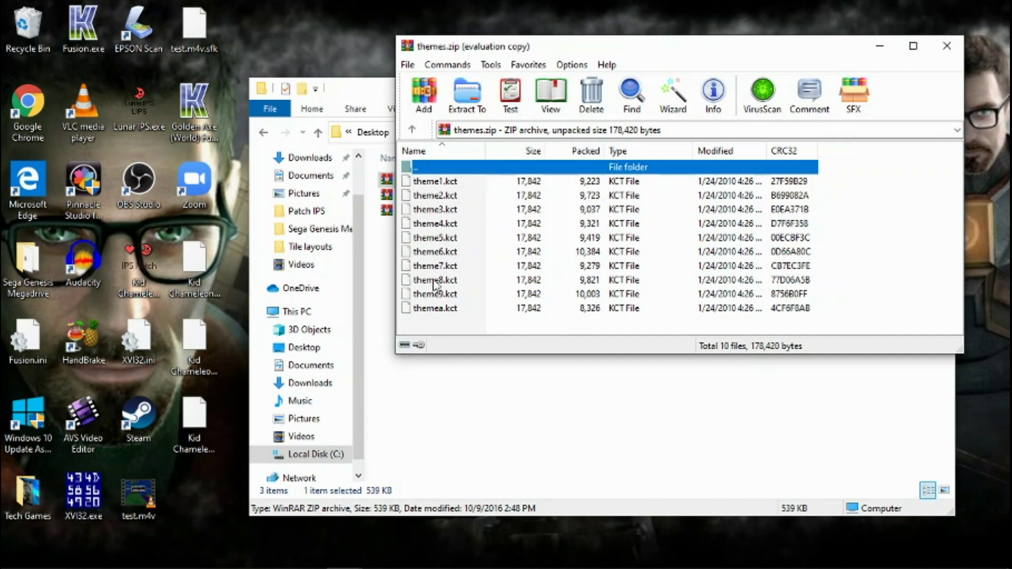
{"action": "left_click", "coordinate": [944, 50]}
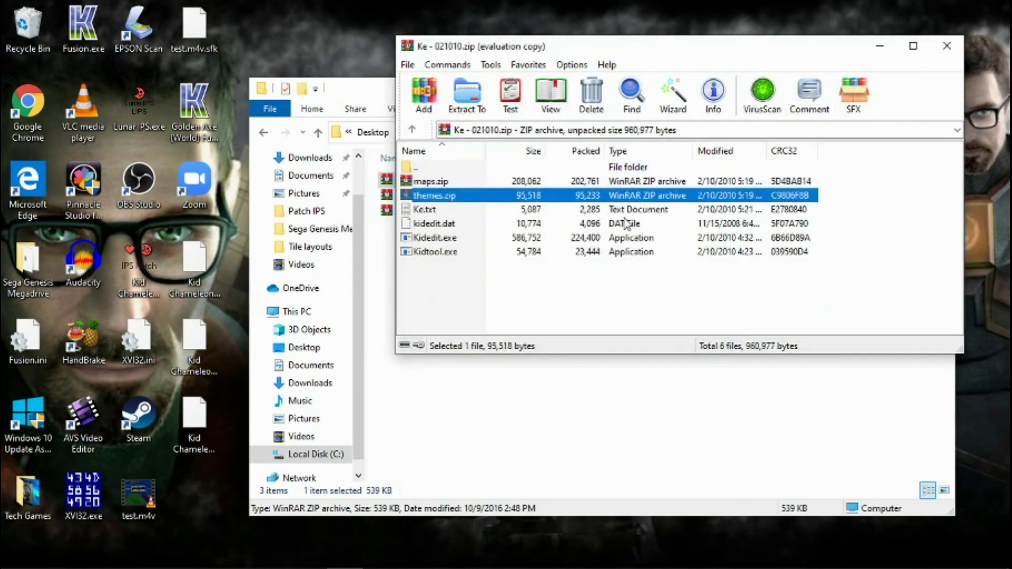
{"action": "left_click", "coordinate": [947, 47]}
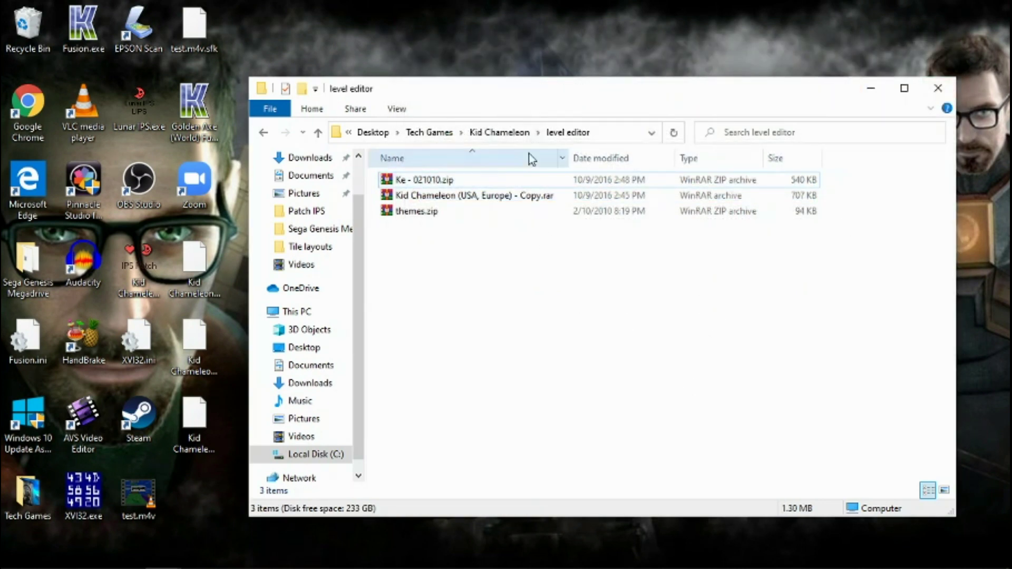
Go back to the Kid Chameleon folder, minimize it, and switch to the user profile folder containing Kidedit.exe.
{"action": "left_click", "coordinate": [509, 135]}
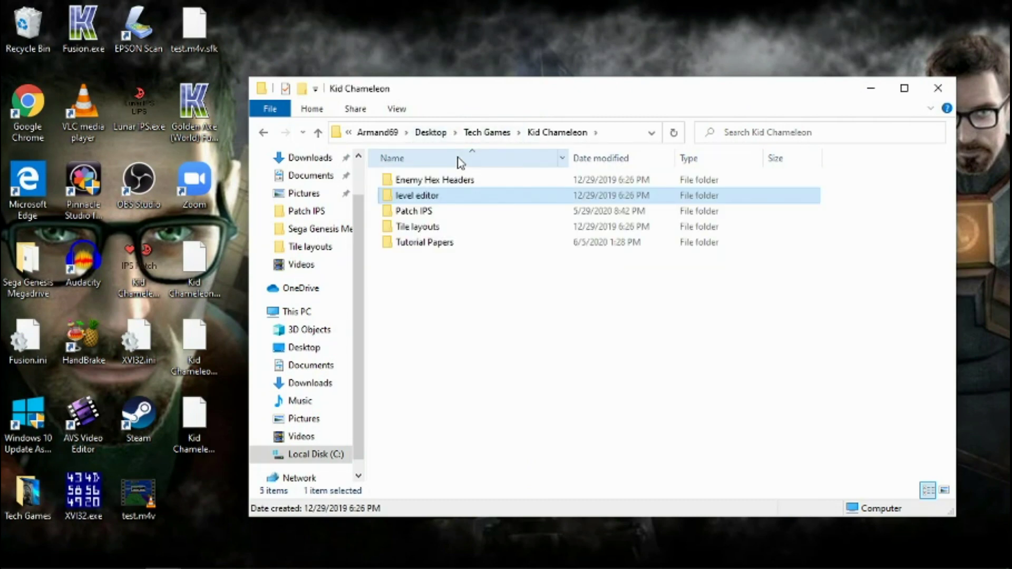
{"action": "left_click", "coordinate": [867, 94]}
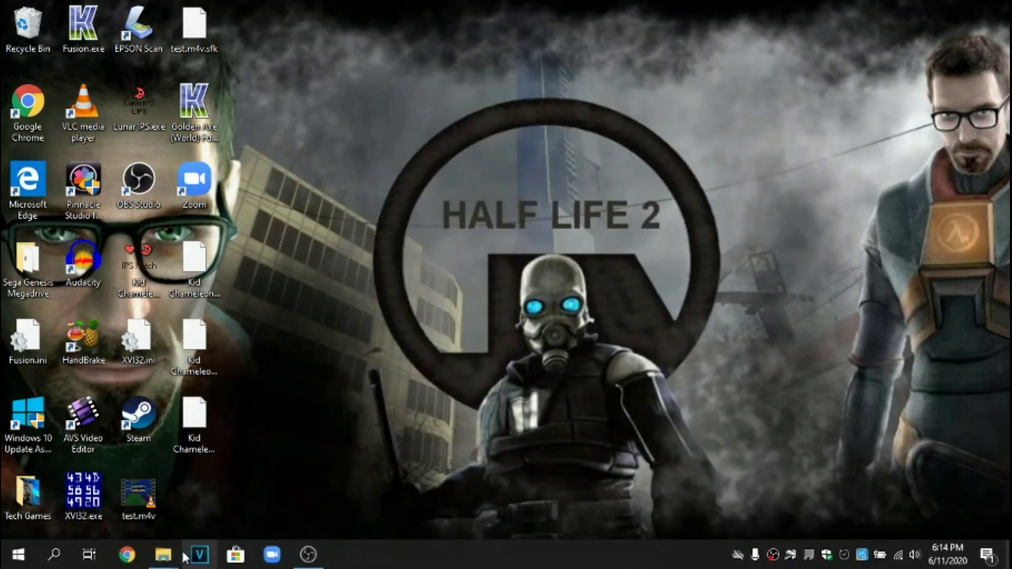
{"action": "mouse_move", "coordinate": [164, 555]}
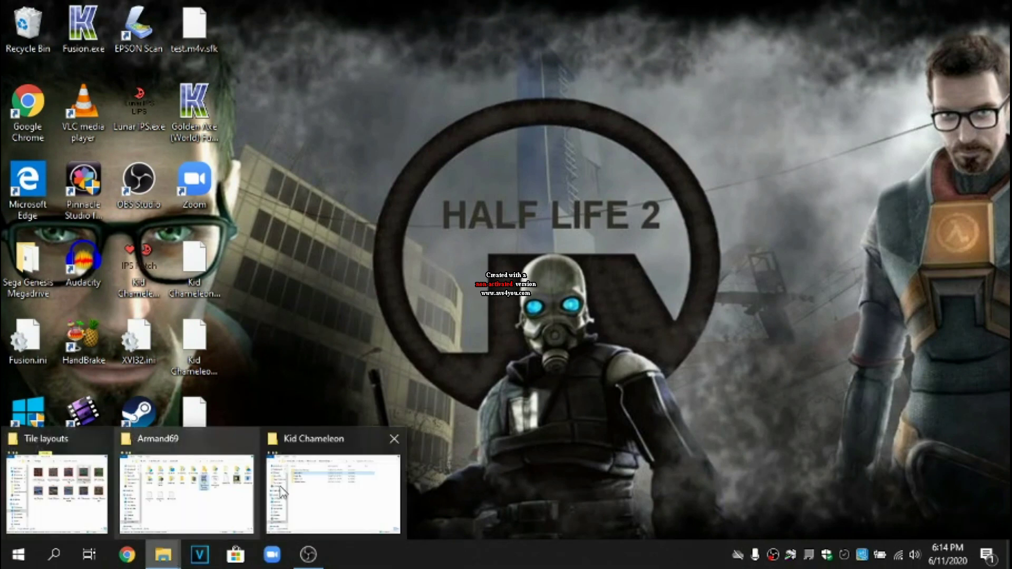
{"action": "left_click", "coordinate": [227, 507]}
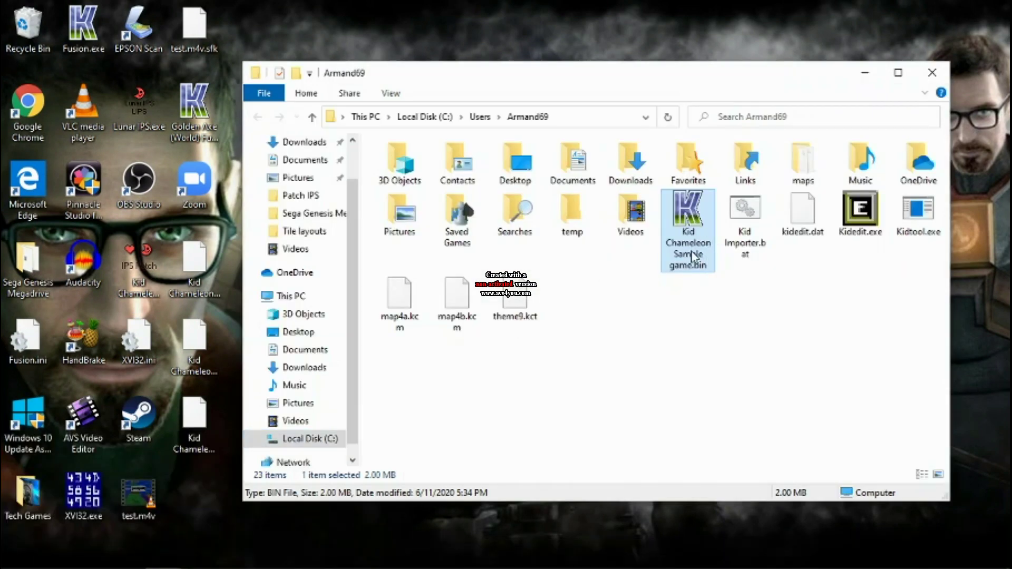
Open map4b.kcm with Kidedit.exe and dismiss the help overlay.
{"action": "left_click", "coordinate": [684, 374]}
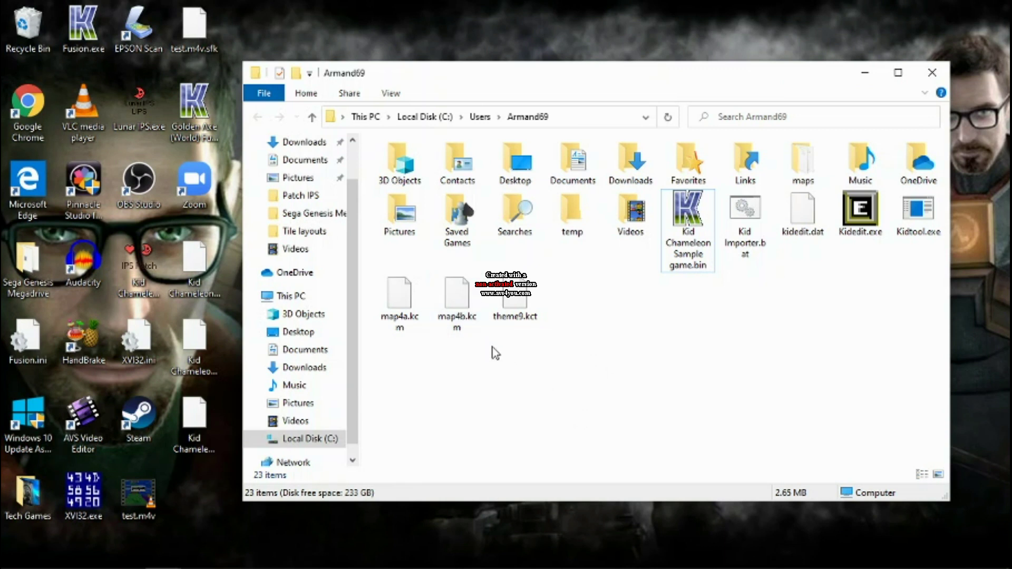
{"action": "left_click_drag", "start_coordinate": [454, 298], "coordinate": [855, 246]}
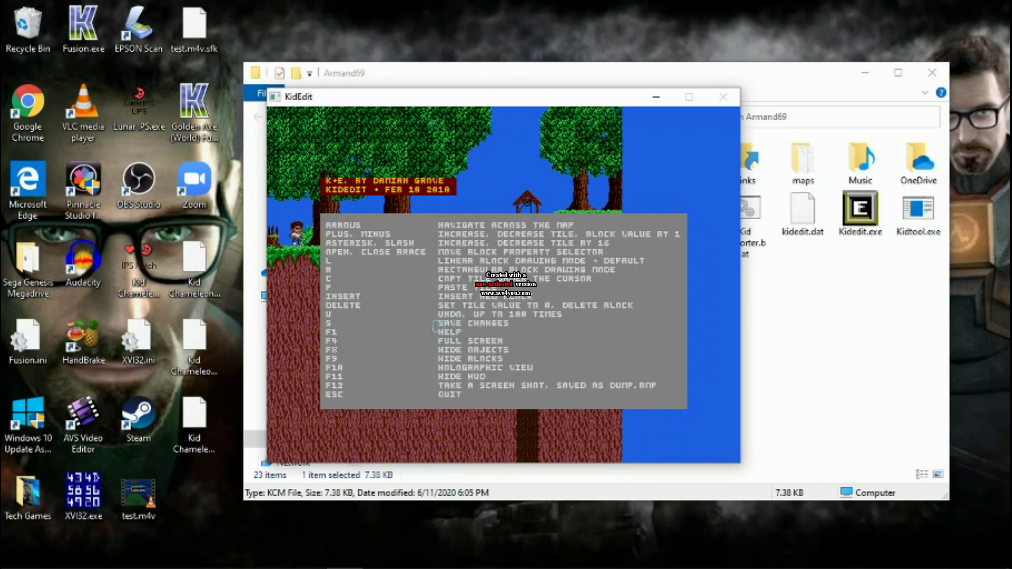
{"action": "key", "text": "F1"}
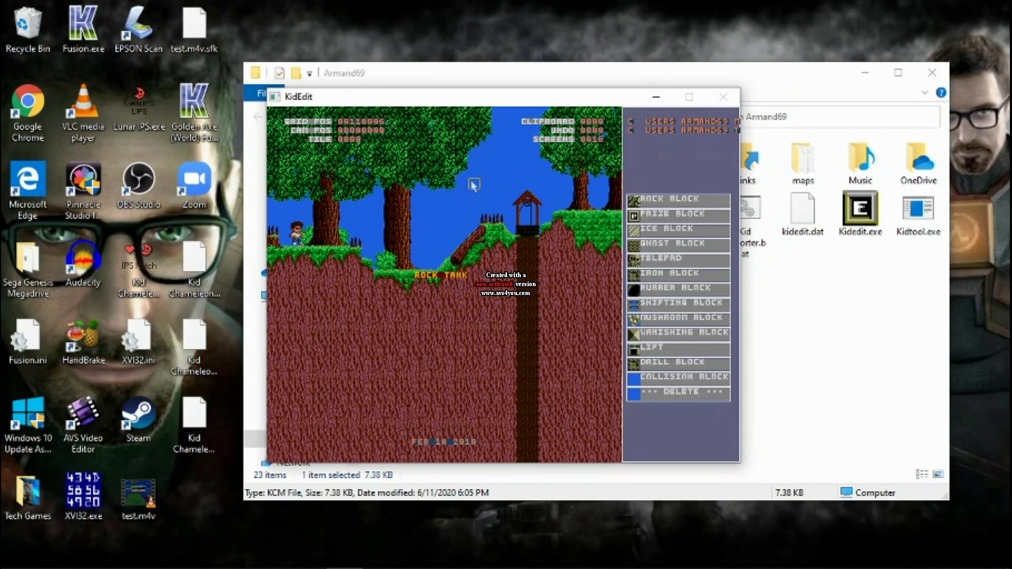
Try out different tile values on the sky tile between the second tree and the well.
{"action": "key", "text": "Right"}
{"action": "key", "text": "Right"}
{"action": "key", "text": "Left"}
{"action": "key", "text": "Left"}
{"action": "left_click", "coordinate": [426, 207]}
{"action": "scroll", "coordinate": [427, 210], "scroll_direction": "down", "scroll_amount": 2}
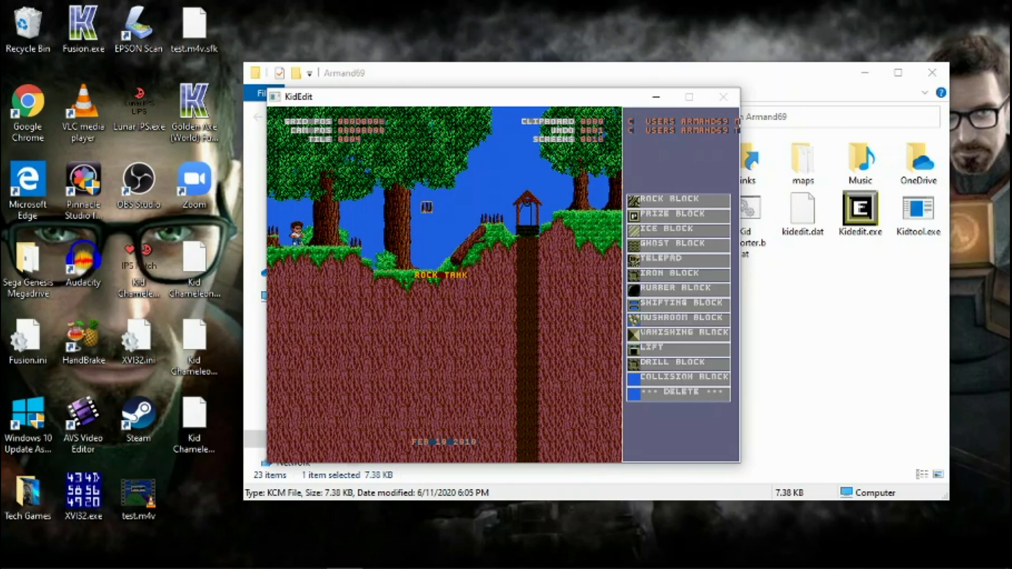
{"action": "scroll", "coordinate": [427, 207], "scroll_direction": "down", "scroll_amount": 5}
{"action": "left_click", "coordinate": [426, 208]}
{"action": "scroll", "coordinate": [556, 206], "scroll_direction": "down", "scroll_amount": 5}
{"action": "left_click", "coordinate": [556, 207]}
{"action": "scroll", "coordinate": [557, 208], "scroll_direction": "up", "scroll_amount": 9}
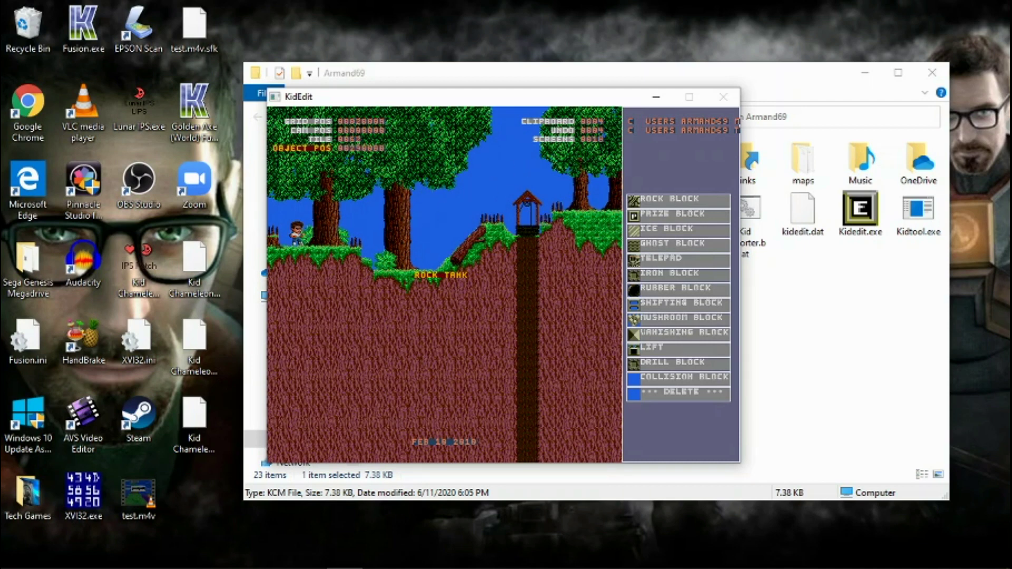
Move the kid character slightly to the right on the grass beside the first tree.
{"action": "left_click_drag", "start_coordinate": [296, 232], "coordinate": [300, 229]}
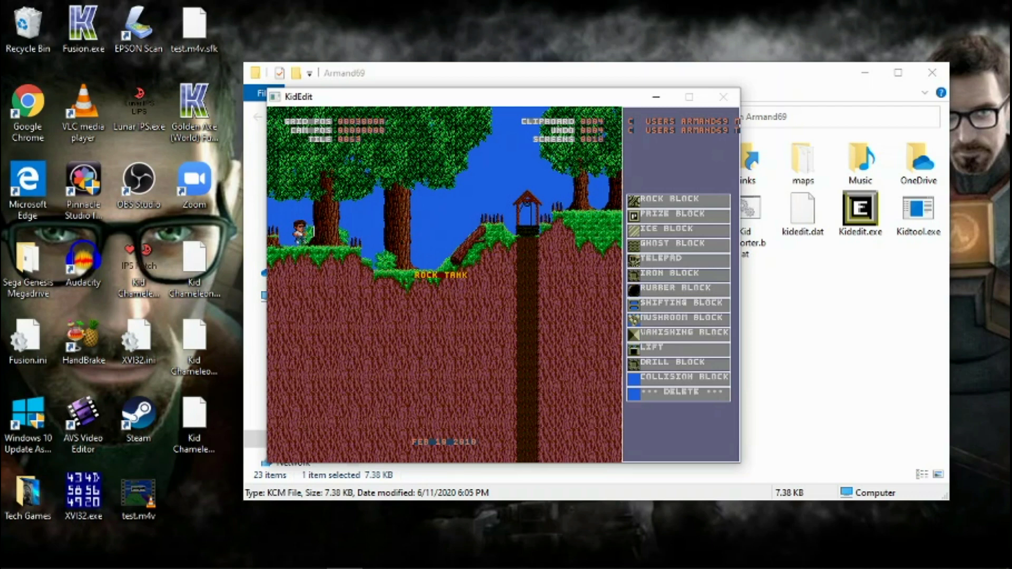
{"action": "left_click_drag", "start_coordinate": [311, 232], "coordinate": [310, 232]}
{"action": "scroll", "coordinate": [662, 205], "scroll_direction": "down", "scroll_amount": 7}
{"action": "scroll", "coordinate": [662, 204], "scroll_direction": "up", "scroll_amount": 4}
{"action": "scroll", "coordinate": [662, 204], "scroll_direction": "down", "scroll_amount": 2}
{"action": "scroll", "coordinate": [662, 205], "scroll_direction": "up", "scroll_amount": 9}
{"action": "scroll", "coordinate": [662, 180], "scroll_direction": "down", "scroll_amount": 7}
{"action": "scroll", "coordinate": [662, 180], "scroll_direction": "down", "scroll_amount": 7}
{"action": "scroll", "coordinate": [662, 179], "scroll_direction": "up", "scroll_amount": 7}
{"action": "scroll", "coordinate": [662, 180], "scroll_direction": "down", "scroll_amount": 5}
{"action": "scroll", "coordinate": [661, 179], "scroll_direction": "up", "scroll_amount": 6}
{"action": "scroll", "coordinate": [661, 179], "scroll_direction": "down", "scroll_amount": 4}
{"action": "scroll", "coordinate": [661, 179], "scroll_direction": "up", "scroll_amount": 2}
{"action": "scroll", "coordinate": [661, 179], "scroll_direction": "down", "scroll_amount": 5}
{"action": "scroll", "coordinate": [662, 179], "scroll_direction": "up", "scroll_amount": 4}
{"action": "scroll", "coordinate": [661, 179], "scroll_direction": "down", "scroll_amount": 5}
{"action": "scroll", "coordinate": [661, 179], "scroll_direction": "up", "scroll_amount": 4}
Build a three-high rock block pillar beside the well and a four-high one on the grass left of the second tree.
{"action": "left_click", "coordinate": [662, 180]}
{"action": "left_click_drag", "start_coordinate": [486, 219], "coordinate": [486, 196]}
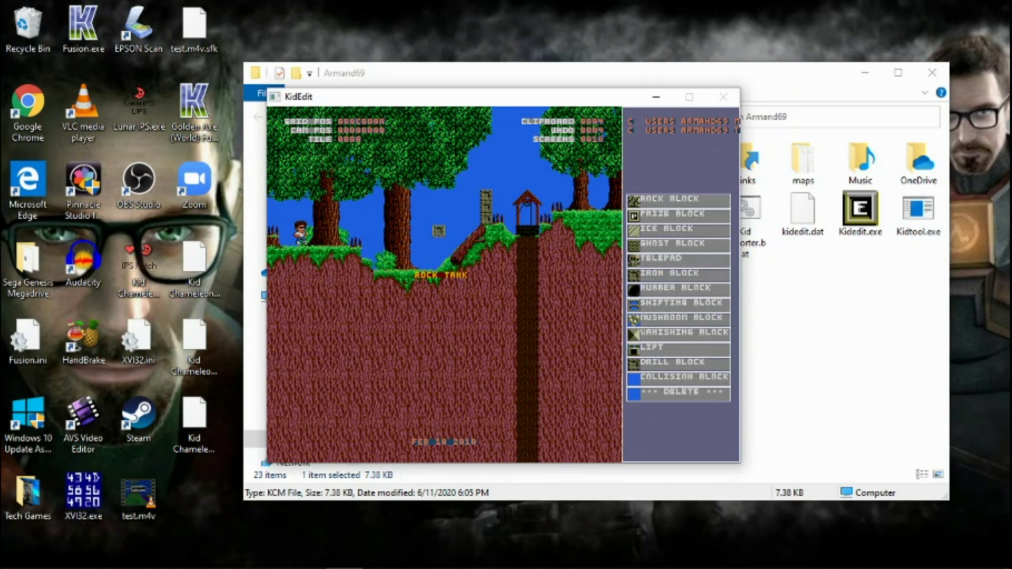
{"action": "left_click_drag", "start_coordinate": [403, 268], "coordinate": [403, 231]}
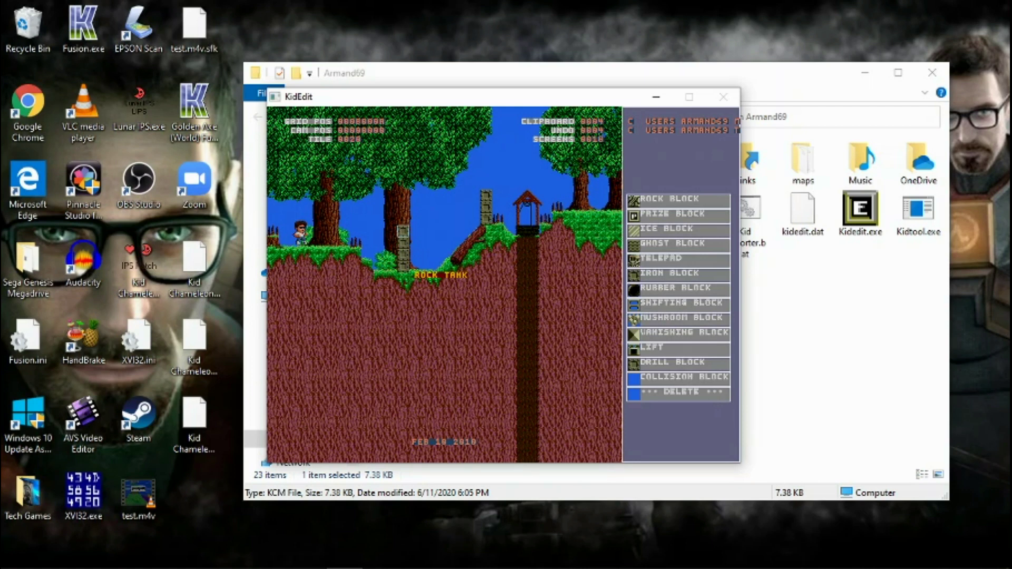
{"action": "left_click_drag", "start_coordinate": [379, 268], "coordinate": [379, 231]}
{"action": "left_click", "coordinate": [651, 396]}
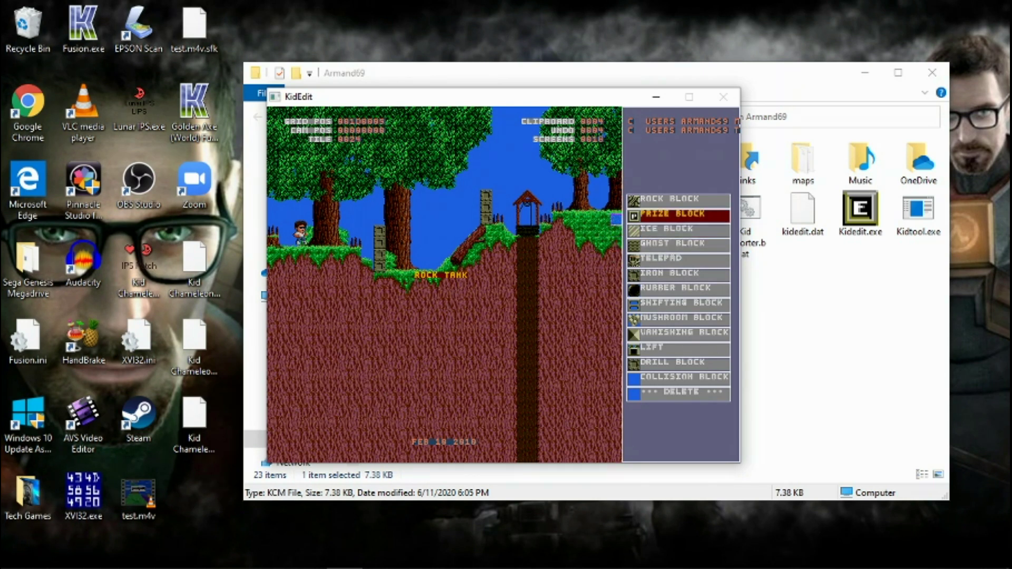
Place three prize blocks in a row above the kid, next to the first tree's trunk.
{"action": "left_click", "coordinate": [617, 219]}
{"action": "left_click_drag", "start_coordinate": [308, 195], "coordinate": [331, 195]}
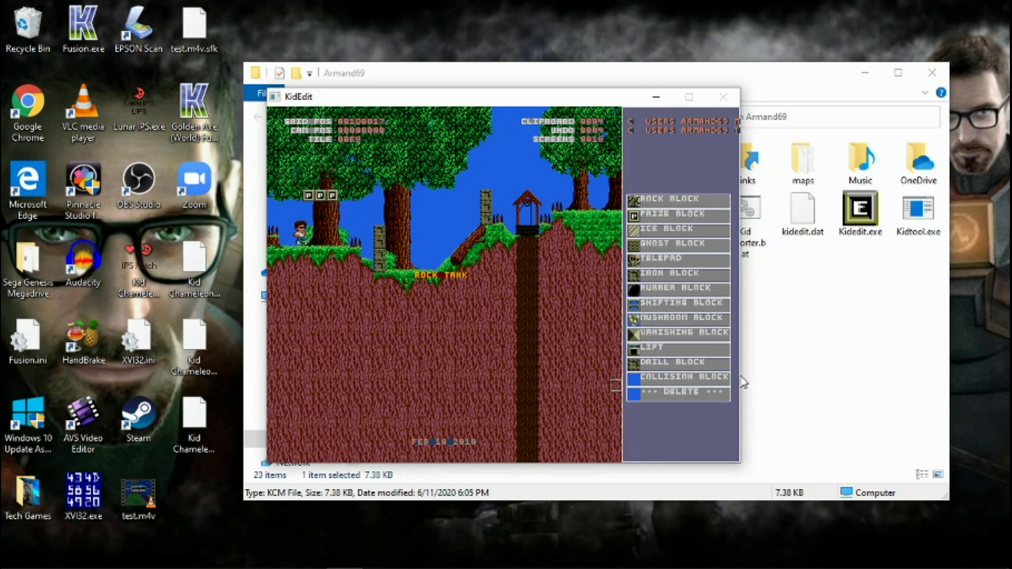
{"action": "left_click", "coordinate": [616, 390]}
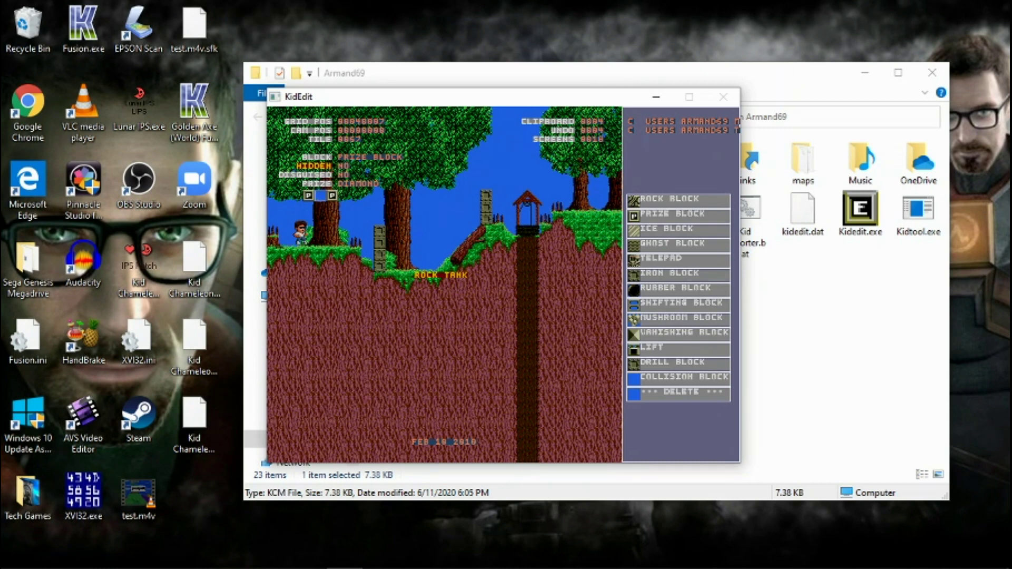
Change the prizes inside the second and third prize blocks above the kid, trying options such as Micromax Helmet.
{"action": "left_click", "coordinate": [319, 197]}
{"action": "key", "text": "Down"}
{"action": "key", "text": "Down"}
{"action": "key", "text": "Right"}
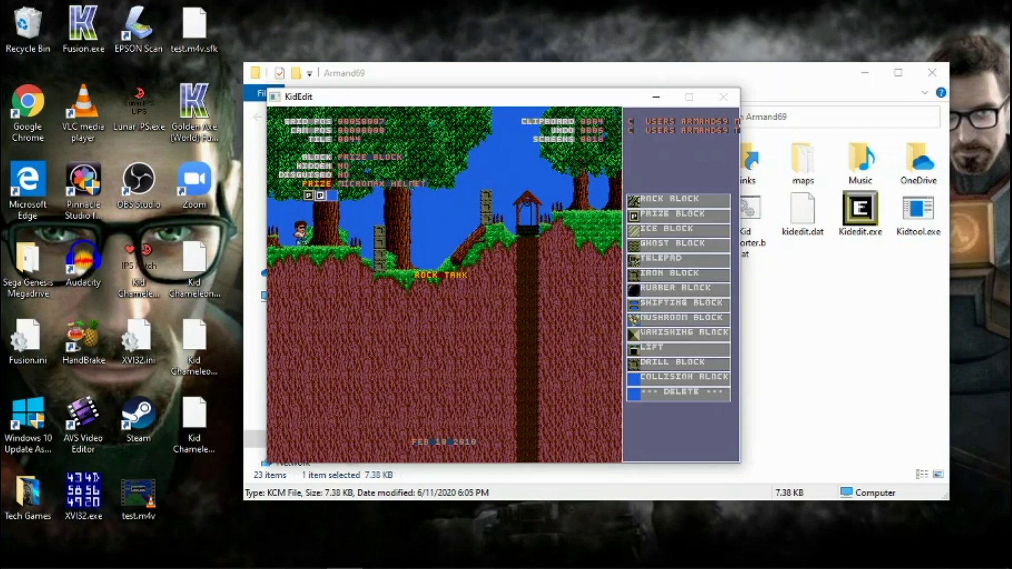
{"action": "key", "text": "Right"}
{"action": "key", "text": "Right"}
{"action": "key", "text": "Right"}
{"action": "key", "text": "Right"}
{"action": "key", "text": "Right"}
{"action": "key", "text": "Right"}
{"action": "key", "text": "Right"}
{"action": "left_click", "coordinate": [333, 195]}
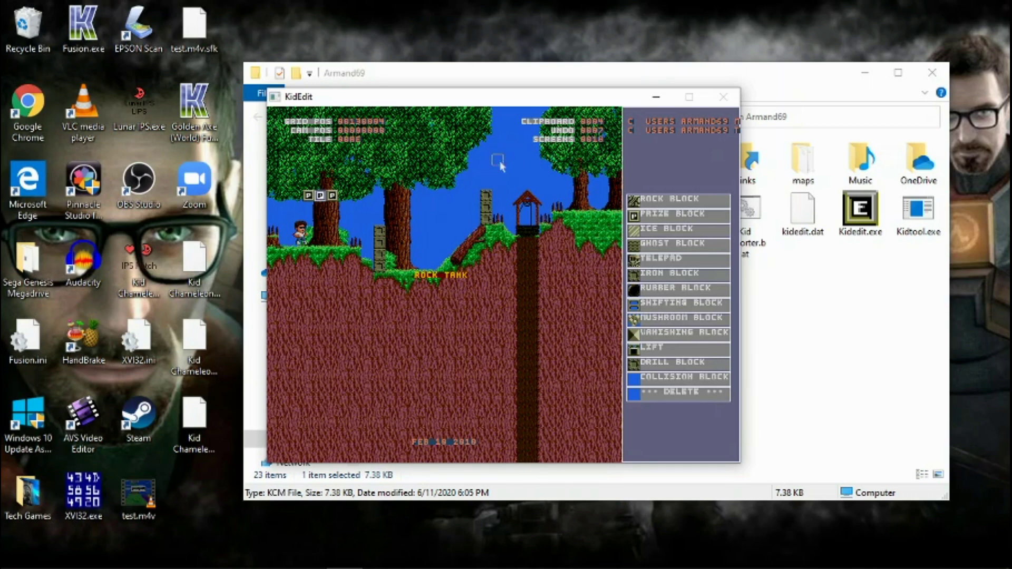
{"action": "scroll", "coordinate": [501, 166], "scroll_direction": "down", "scroll_amount": 2}
{"action": "left_click", "coordinate": [498, 160]}
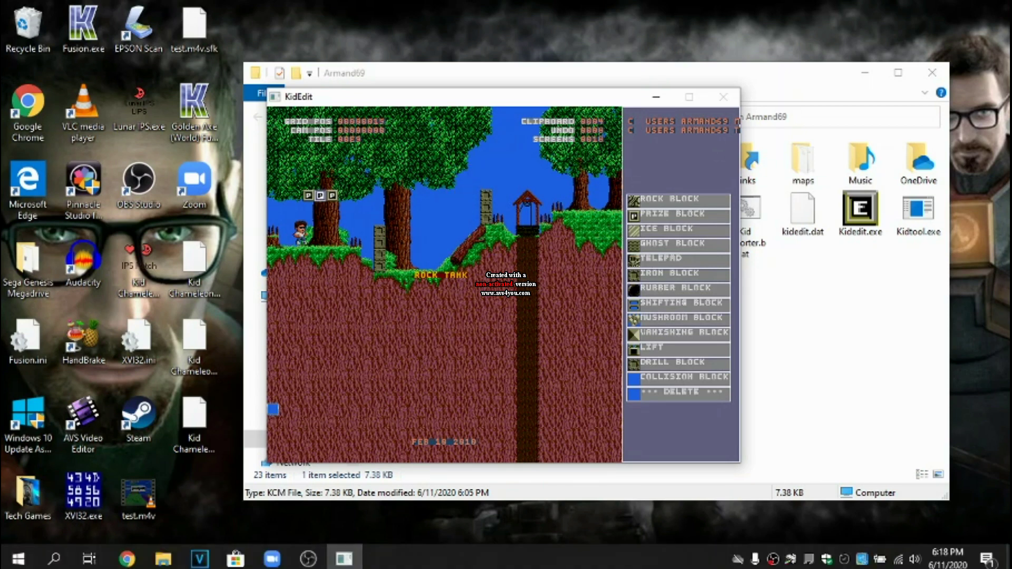
Examine the Forest_Tiles image from the Tile layouts folder as a tile reference and close it.
{"action": "left_click", "coordinate": [164, 559]}
{"action": "left_click", "coordinate": [83, 494]}
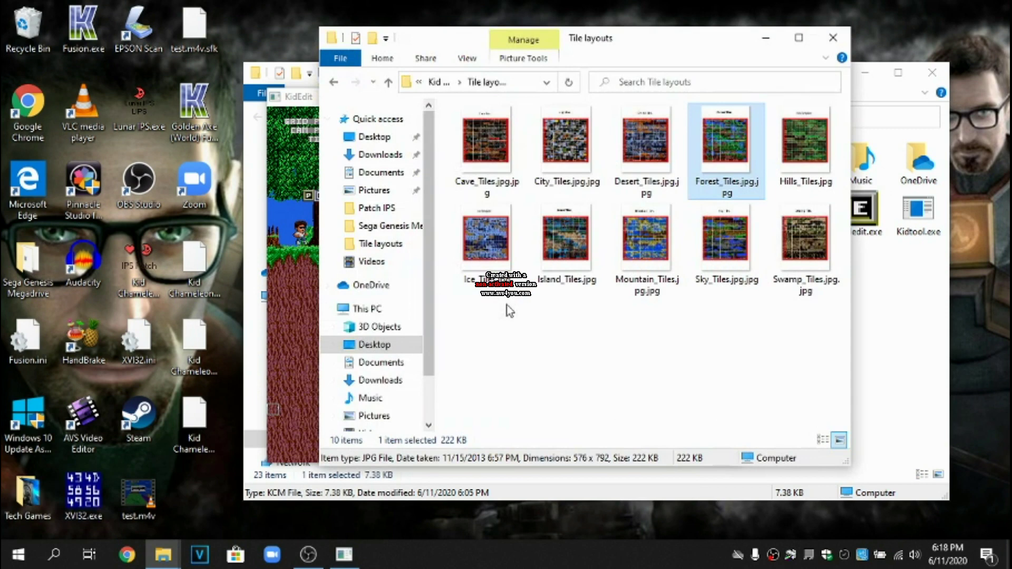
{"action": "double_click", "coordinate": [726, 145]}
{"action": "left_click", "coordinate": [766, 38]}
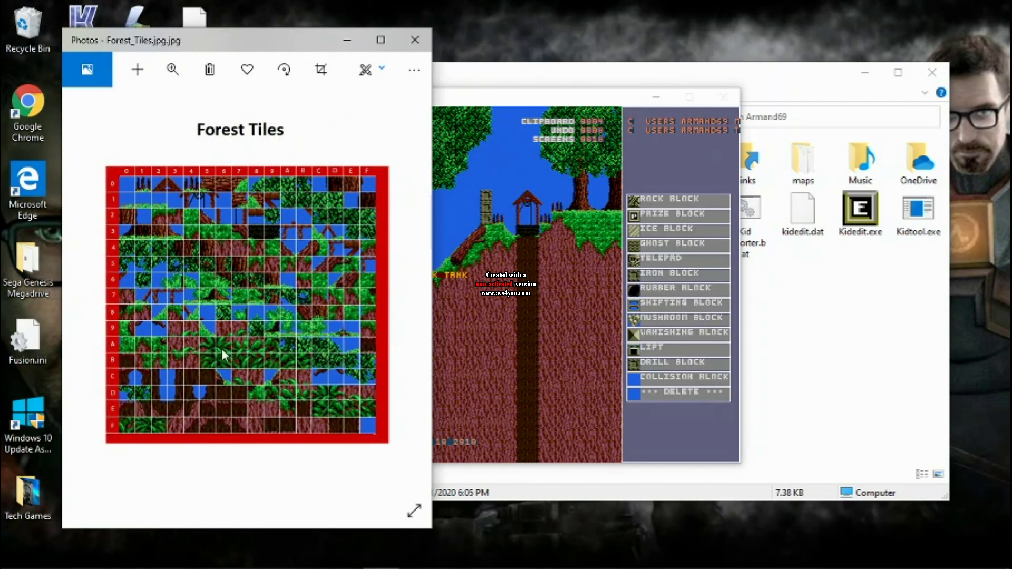
{"action": "left_click", "coordinate": [415, 39]}
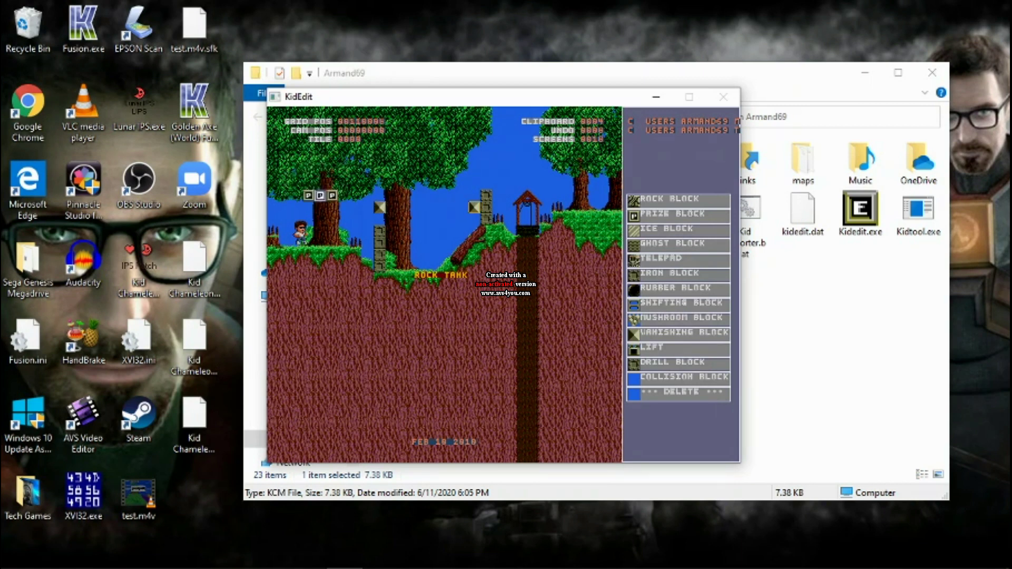
Enable the left cannon on the vanishing block beside the well pillar and the right cannon on the one above the other pillar.
{"action": "left_click", "coordinate": [475, 208]}
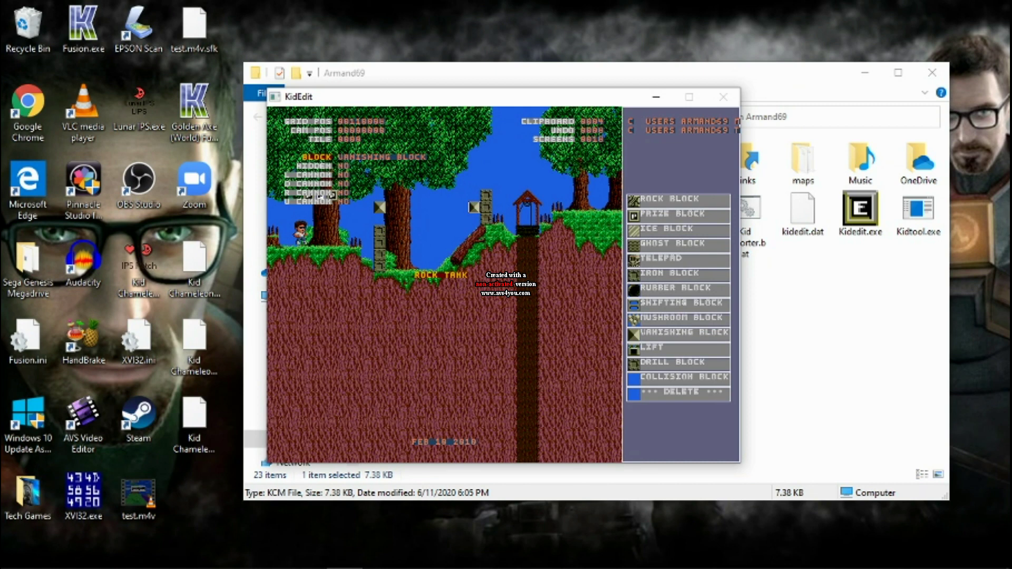
{"action": "key", "text": "Down"}
{"action": "key", "text": "Down"}
{"action": "key", "text": "Down"}
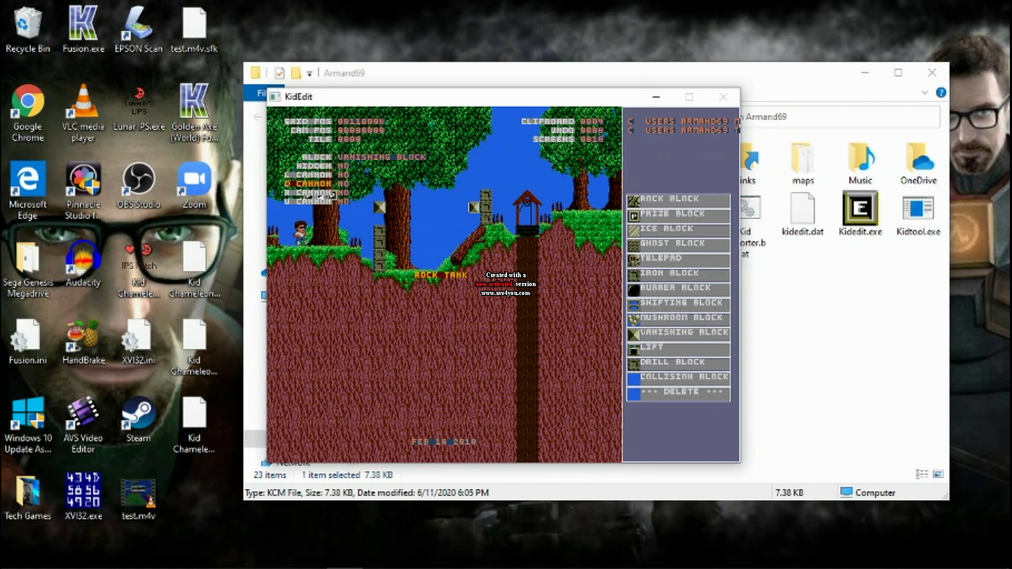
{"action": "key", "text": "Down"}
{"action": "key", "text": "Up"}
{"action": "key", "text": "Up"}
{"action": "key", "text": "Right"}
{"action": "key", "text": "Return"}
{"action": "left_click", "coordinate": [451, 207]}
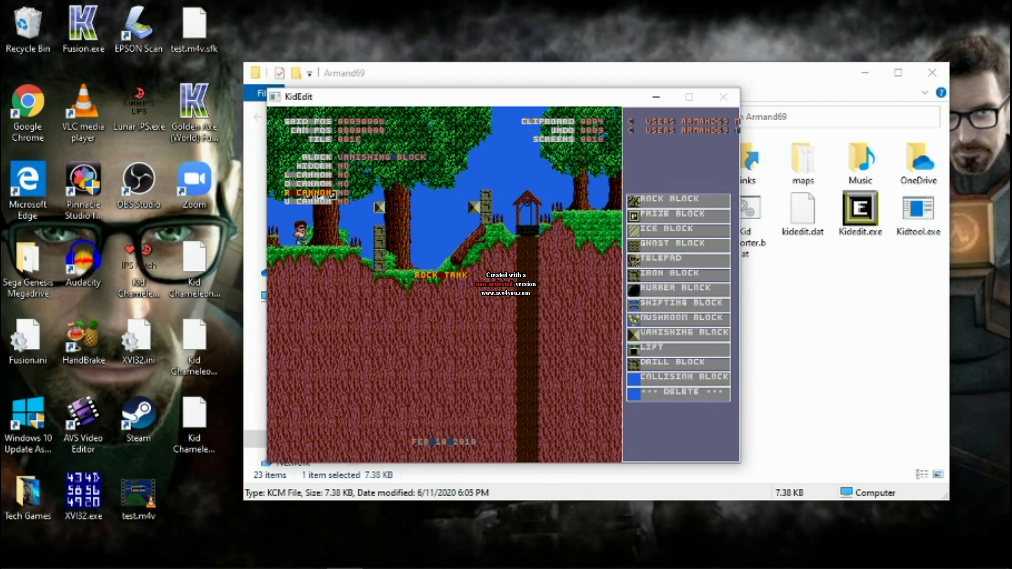
{"action": "key", "text": "Return"}
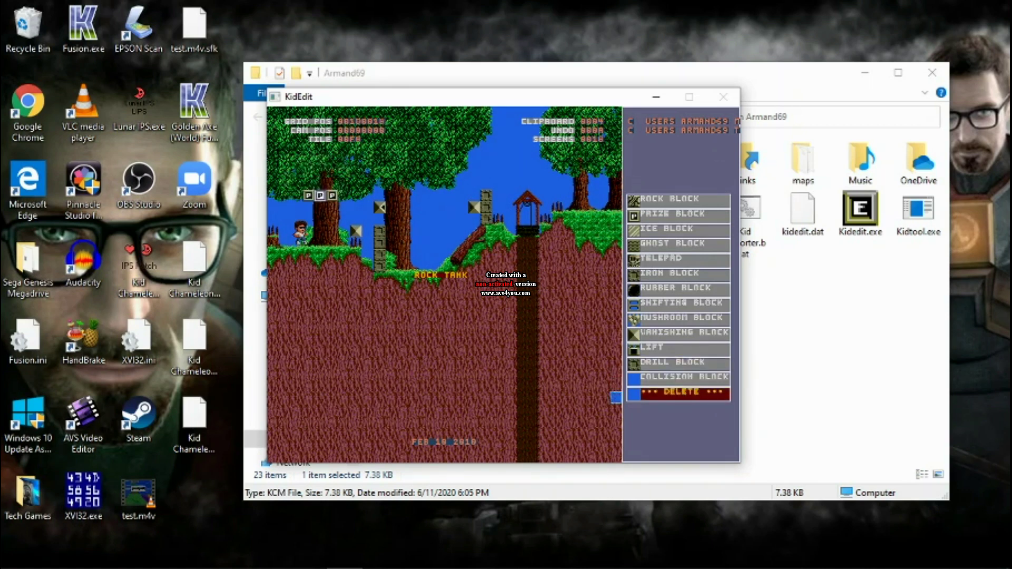
Cover a patch of ground three tiles wide and four high beneath the kid with collision blocks, and close KidEdit.
{"action": "left_click", "coordinate": [617, 379]}
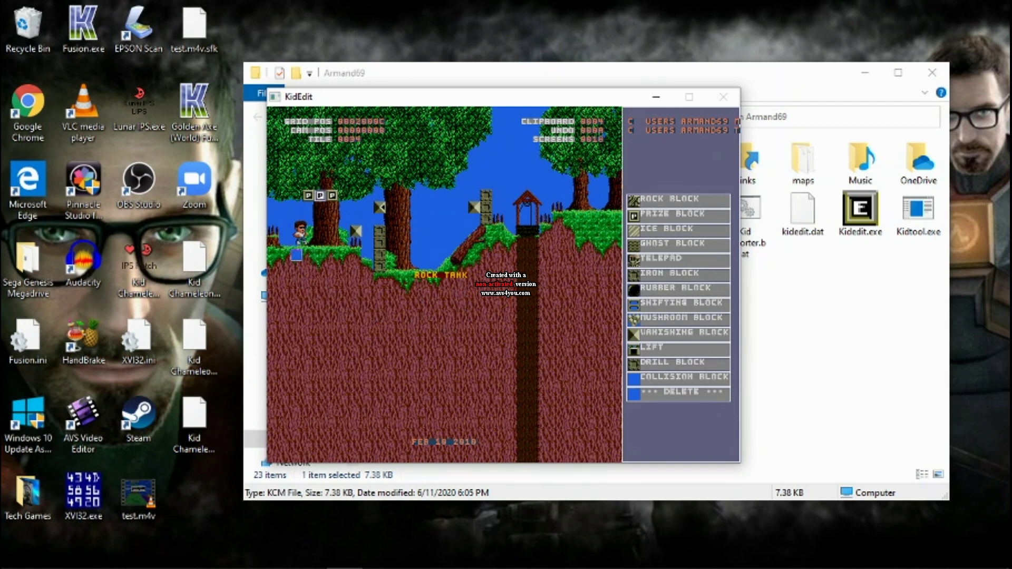
{"action": "left_click", "coordinate": [297, 274]}
{"action": "left_click", "coordinate": [288, 269]}
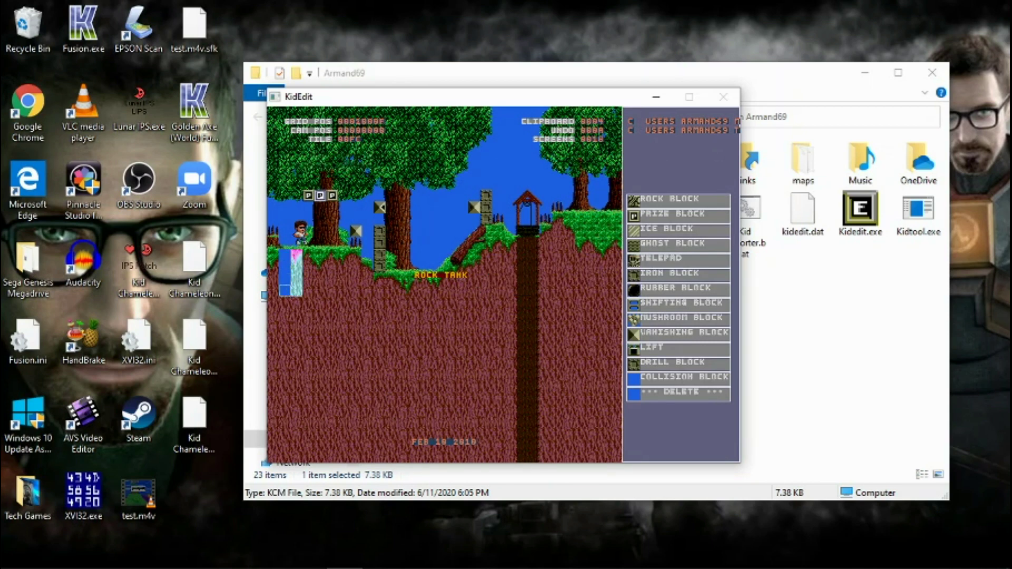
{"action": "left_click", "coordinate": [309, 271]}
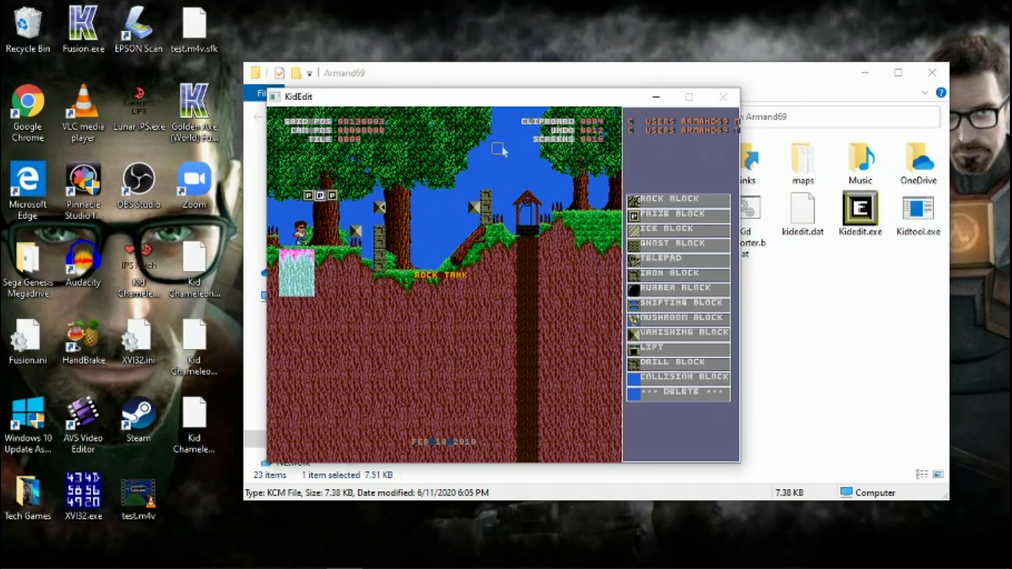
{"action": "key", "text": "Escape"}
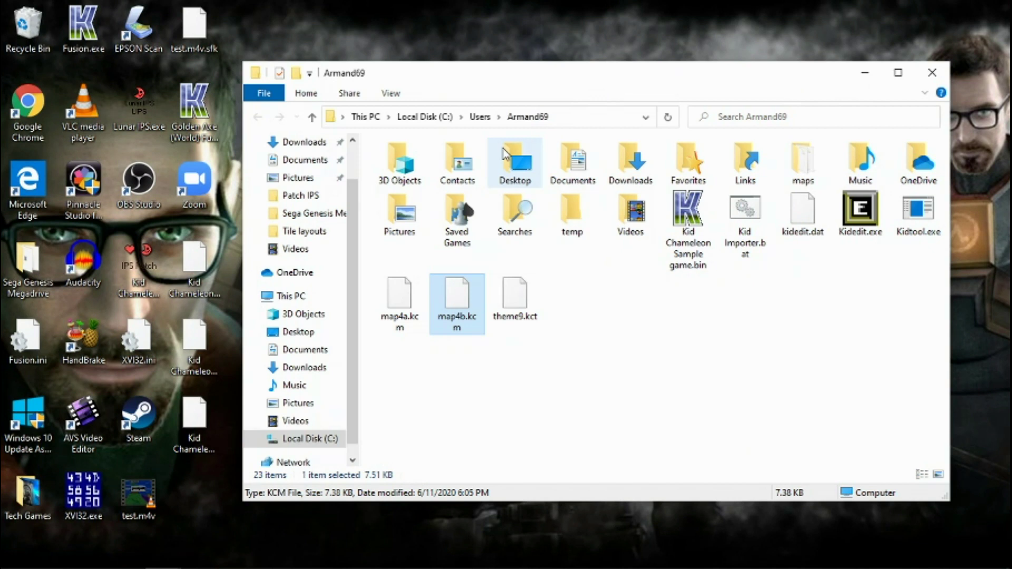
Open a Command Prompt window.
{"action": "left_click", "coordinate": [690, 344]}
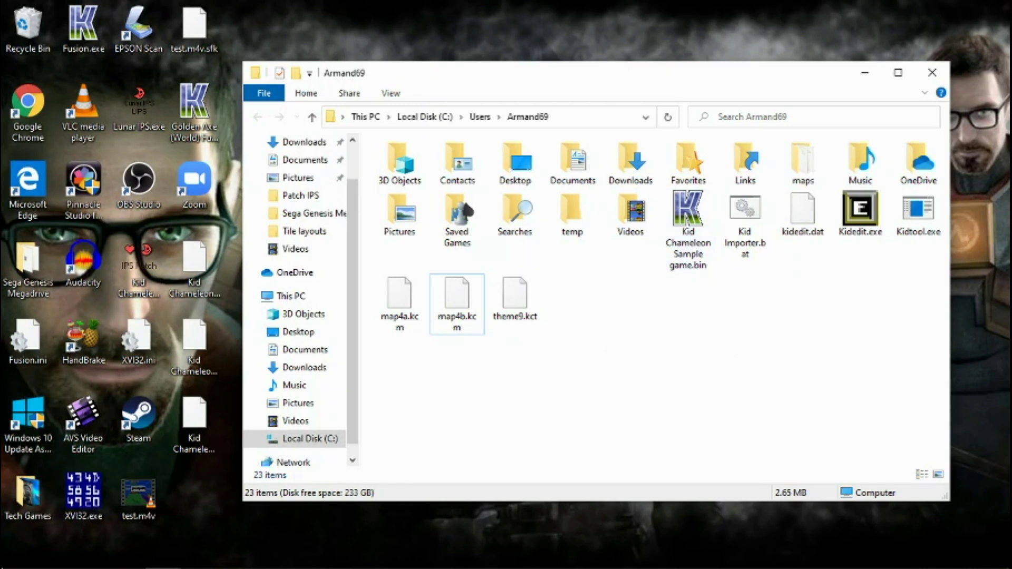
{"action": "mouse_move", "coordinate": [22, 564]}
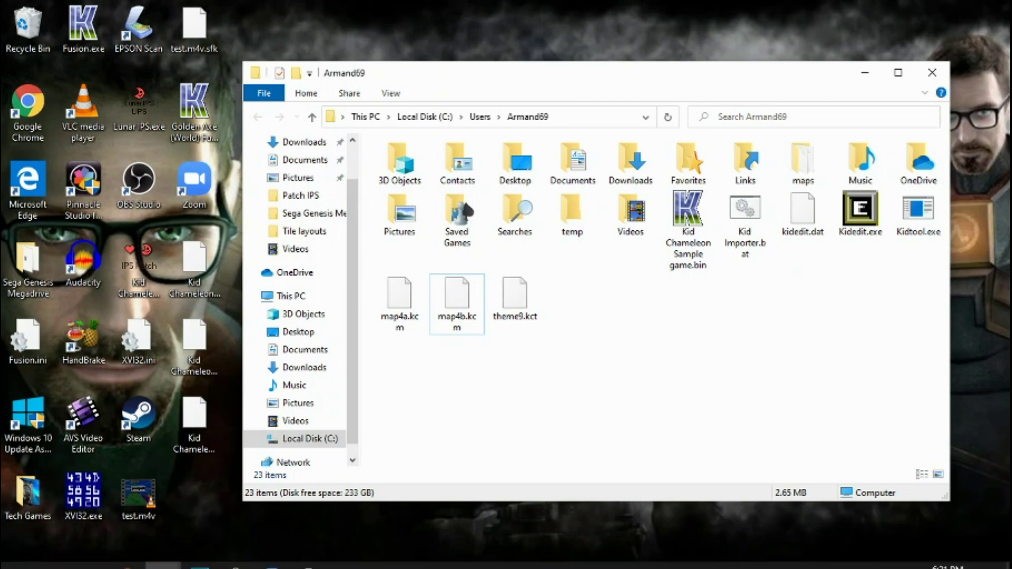
{"action": "left_click", "coordinate": [17, 562]}
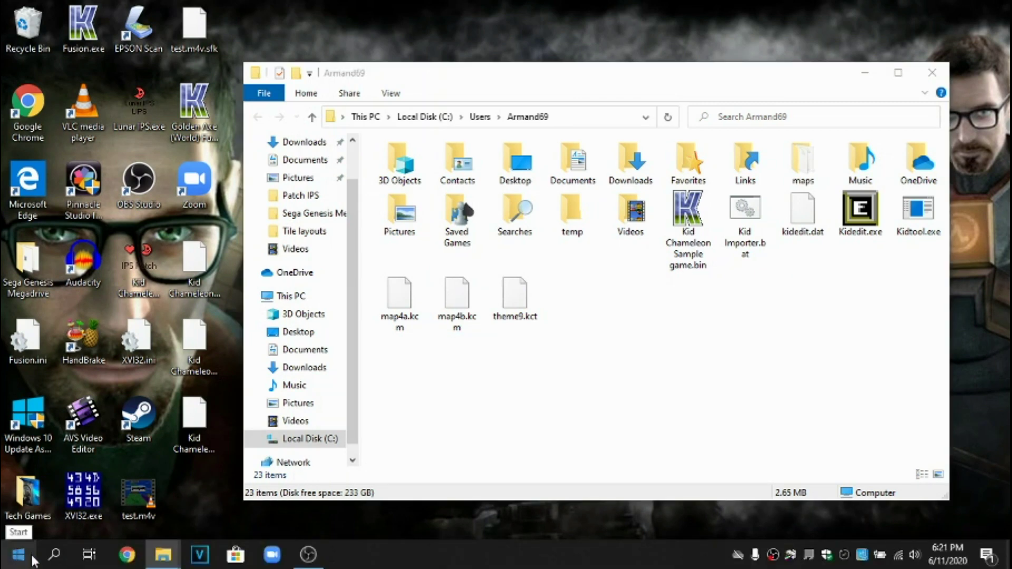
{"action": "left_click", "coordinate": [17, 562]}
{"action": "left_click", "coordinate": [19, 562]}
{"action": "left_click", "coordinate": [19, 562]}
{"action": "left_click", "coordinate": [11, 560], "text": "shift"}
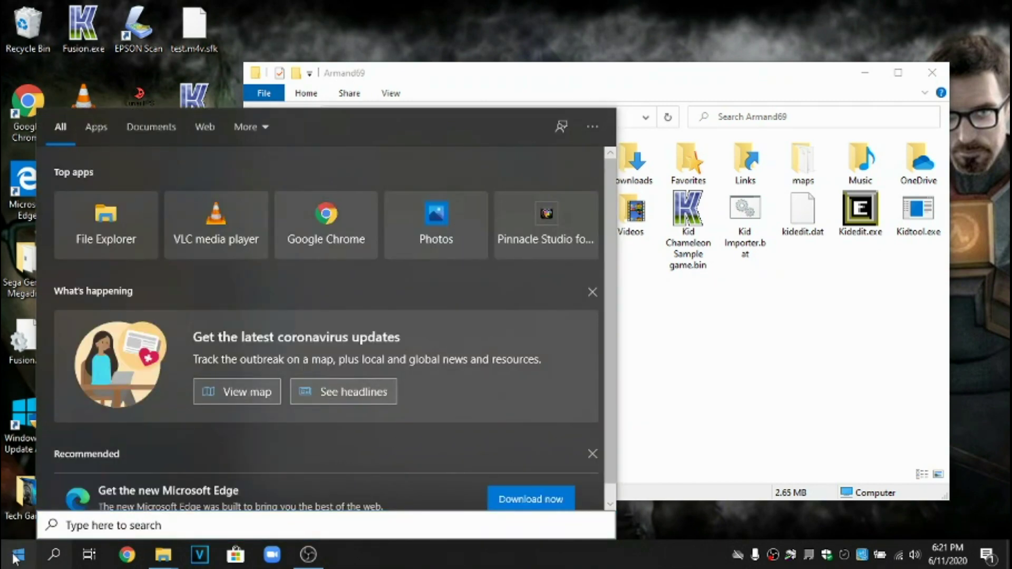
{"action": "left_click", "coordinate": [11, 560]}
{"action": "left_click", "coordinate": [80, 362]}
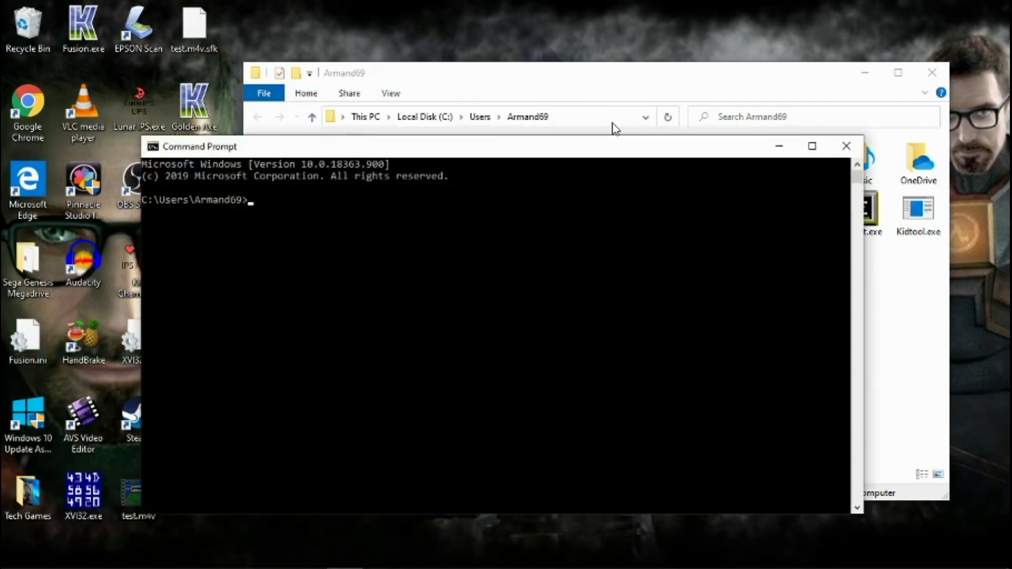
Insert the path of Kidtool.exe from the user profile folder into the Command Prompt.
{"action": "left_click", "coordinate": [616, 86]}
{"action": "left_click_drag", "start_coordinate": [616, 86], "coordinate": [795, 131]}
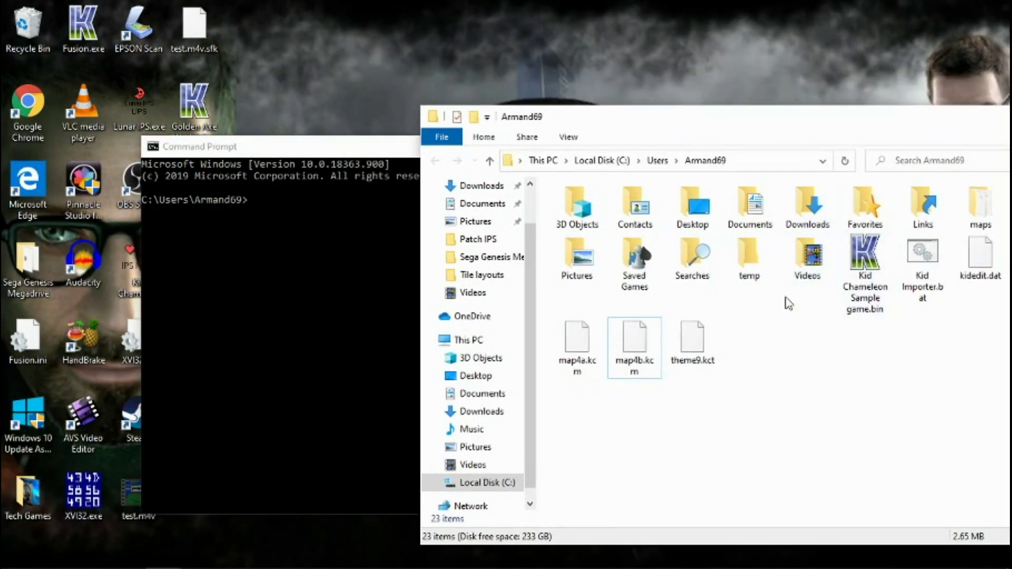
{"action": "left_click_drag", "start_coordinate": [886, 125], "coordinate": [735, 87]}
{"action": "left_click_drag", "start_coordinate": [944, 214], "coordinate": [205, 358]}
{"action": "left_click", "coordinate": [209, 370]}
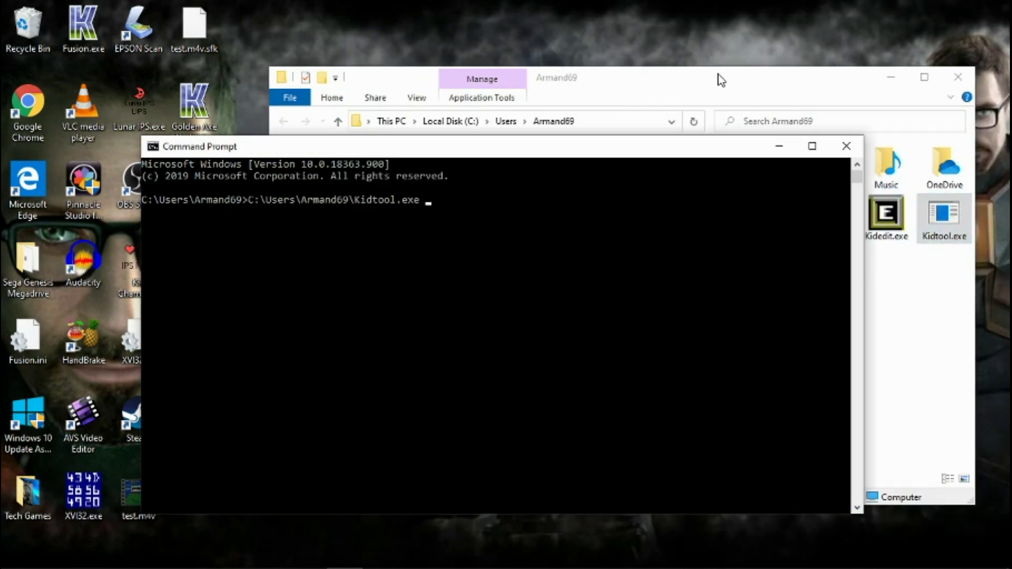
Append the path of Kid Chameleon Sample game.bin and the -import option to the command, and run it.
{"action": "left_click_drag", "start_coordinate": [669, 81], "coordinate": [701, 61]}
{"action": "left_click_drag", "start_coordinate": [744, 206], "coordinate": [271, 158]}
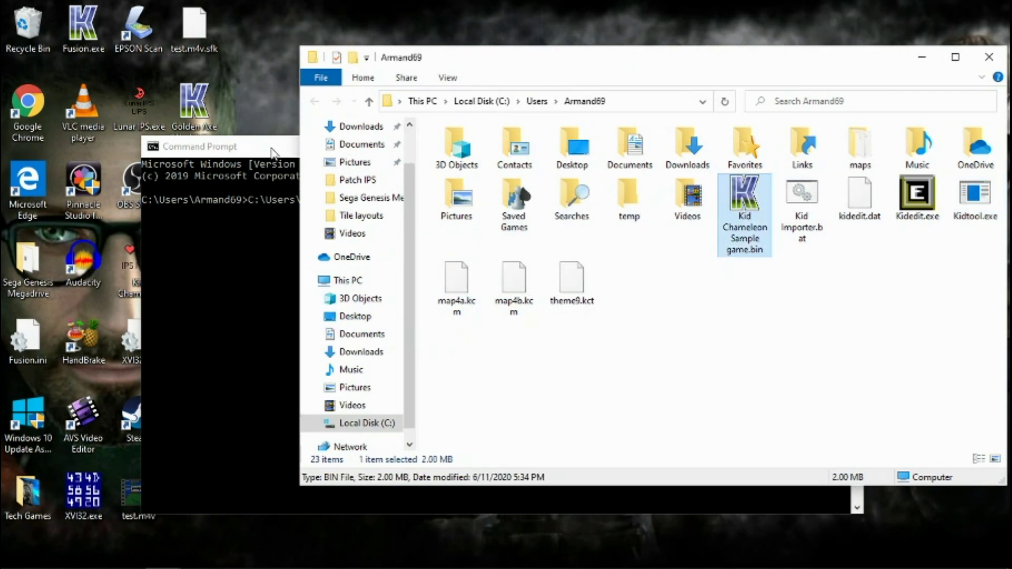
{"action": "left_click", "coordinate": [271, 153]}
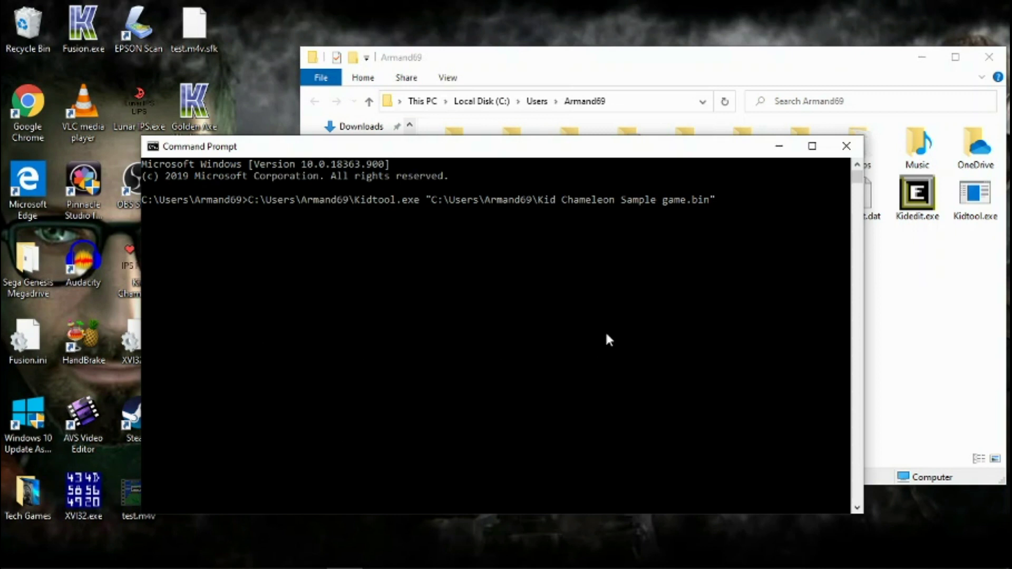
{"action": "type", "text": "-import"}
{"action": "key", "text": "Return"}
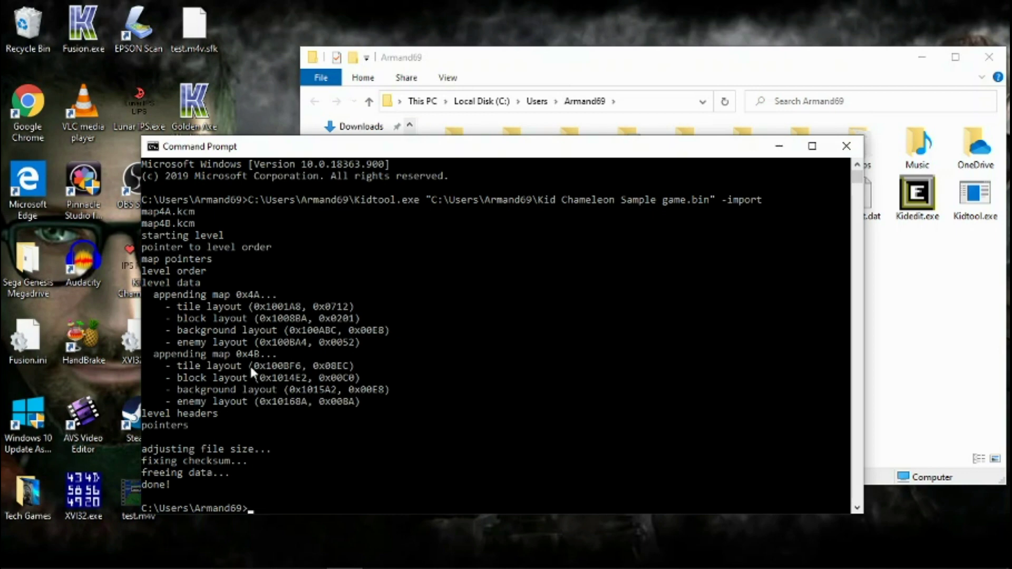
Close the Command Prompt, reposition the folder window, and check the available actions for Kid Importer.bat.
{"action": "left_click", "coordinate": [846, 148]}
{"action": "left_click_drag", "start_coordinate": [815, 59], "coordinate": [638, 55]}
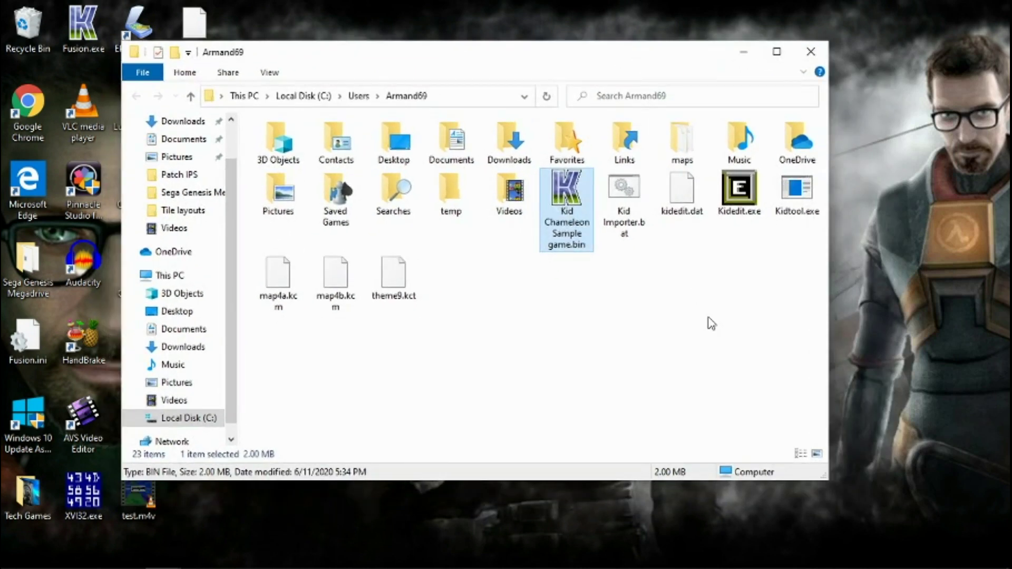
{"action": "left_click", "coordinate": [613, 332]}
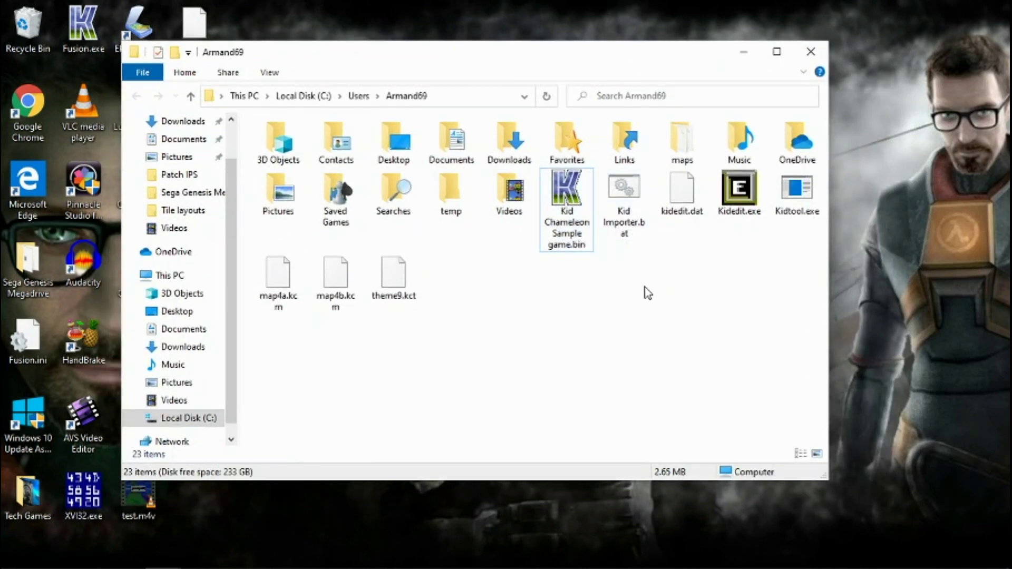
{"action": "right_click", "coordinate": [627, 211]}
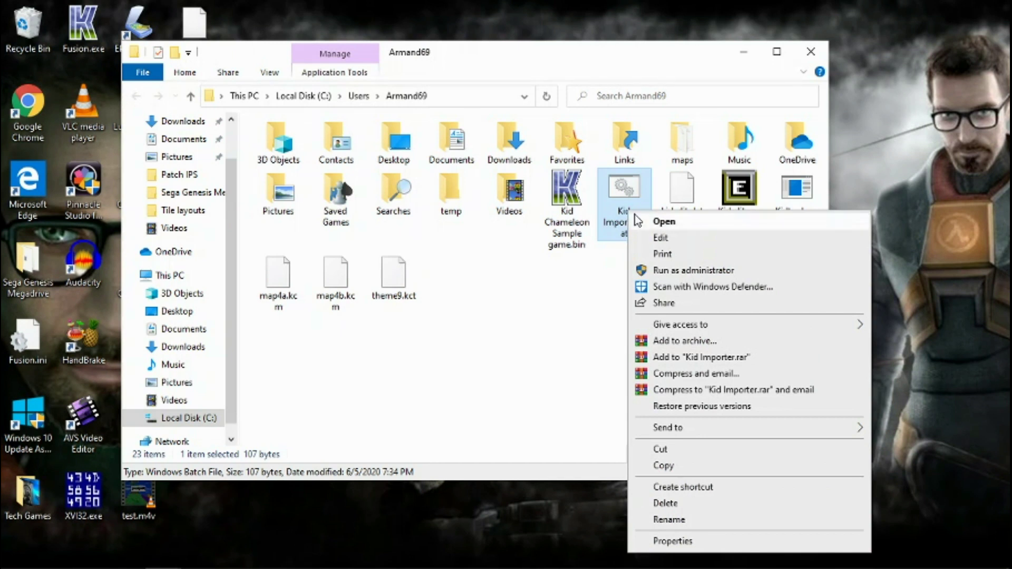
{"action": "left_click", "coordinate": [593, 345]}
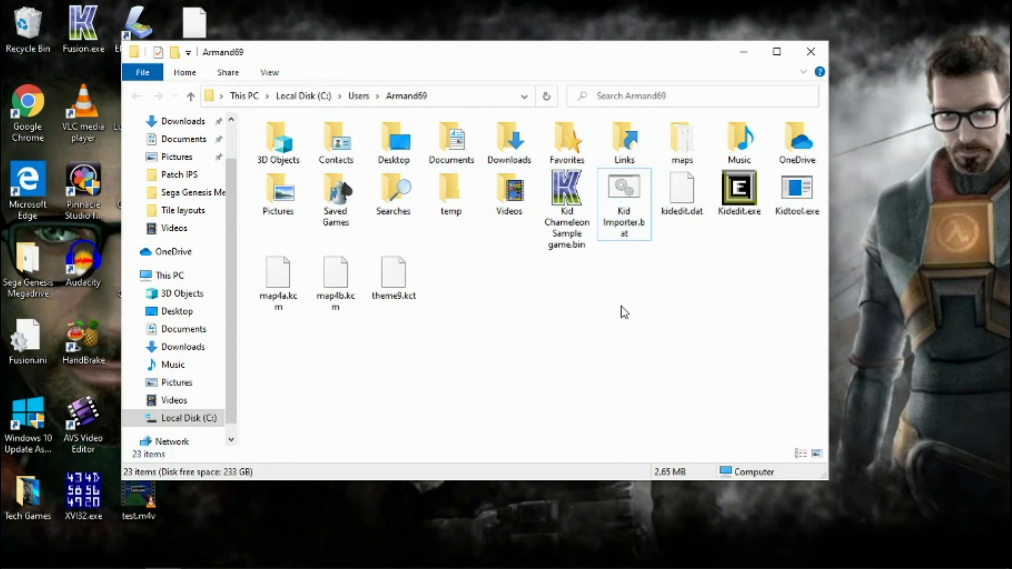
Create a new text document on the desktop and name it Kid Importer.txt.
{"action": "right_click", "coordinate": [861, 353]}
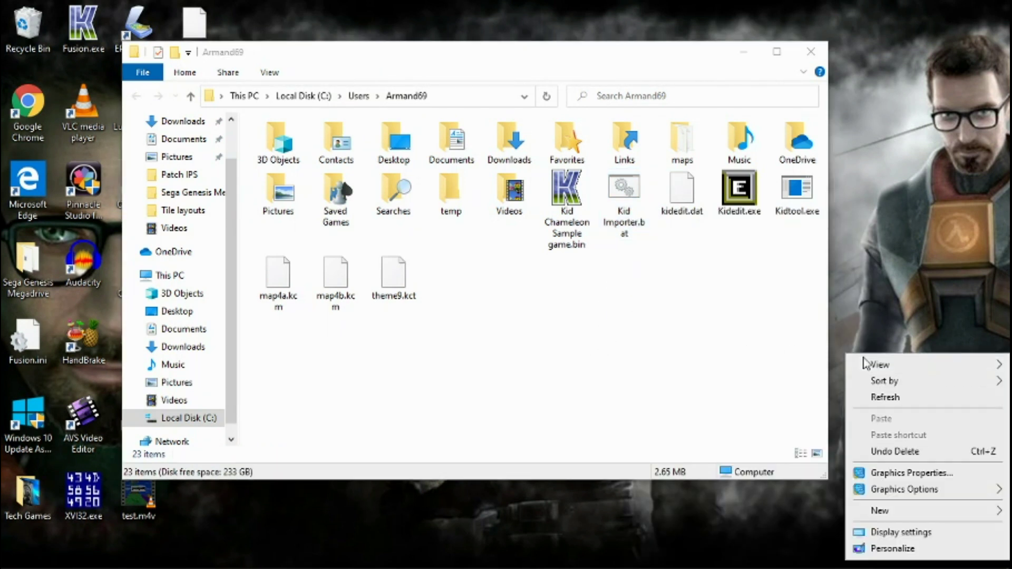
{"action": "mouse_move", "coordinate": [885, 511]}
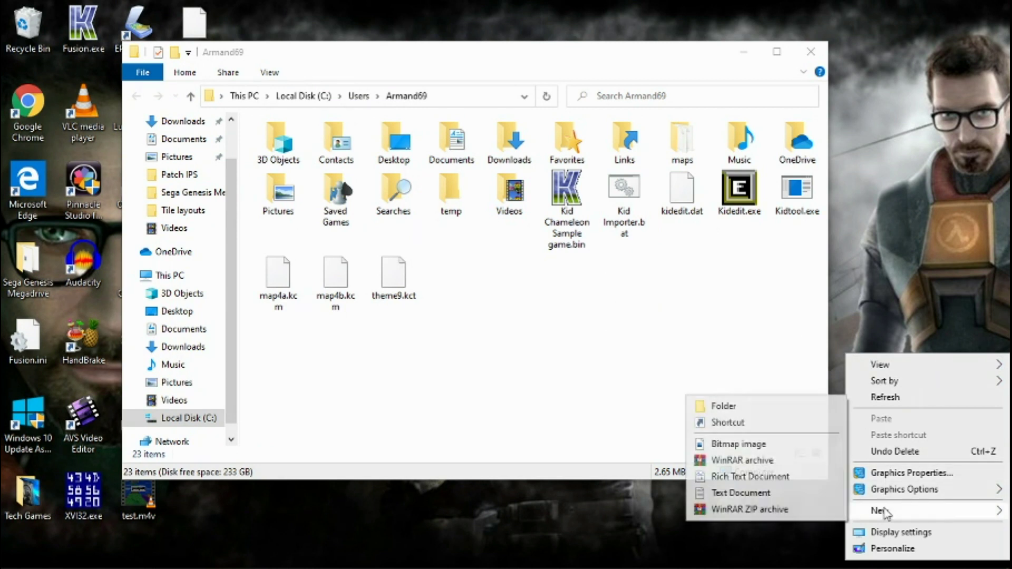
{"action": "right_click", "coordinate": [884, 316]}
{"action": "mouse_move", "coordinate": [897, 472]}
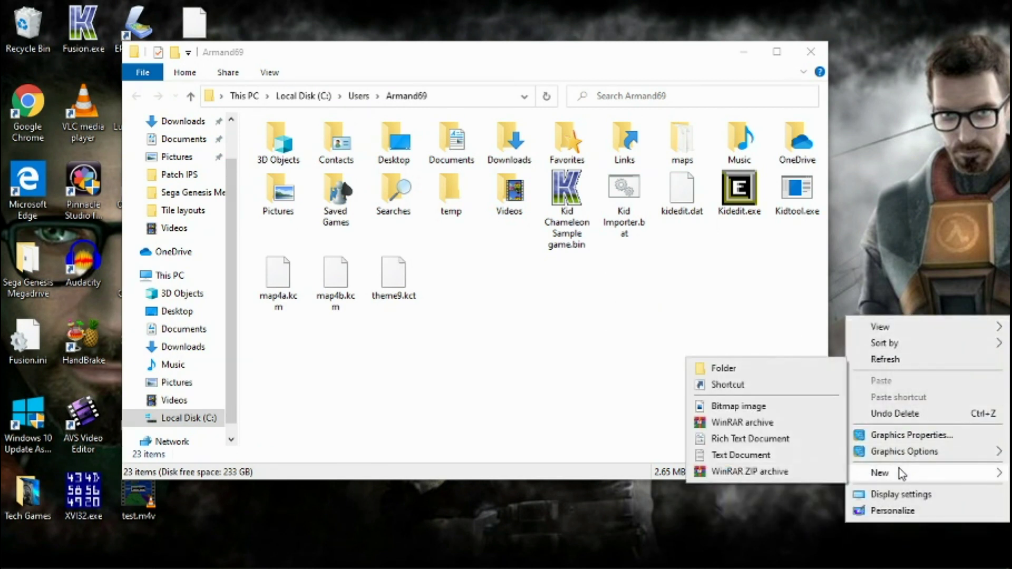
{"action": "left_click", "coordinate": [748, 455]}
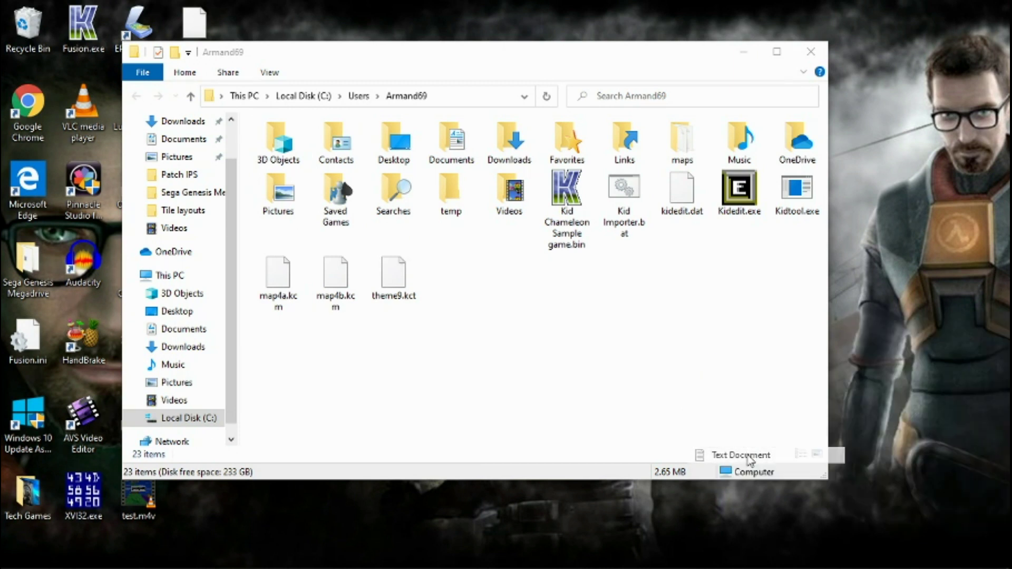
{"action": "type", "text": "Kid"}
{"action": "key", "text": "Return"}
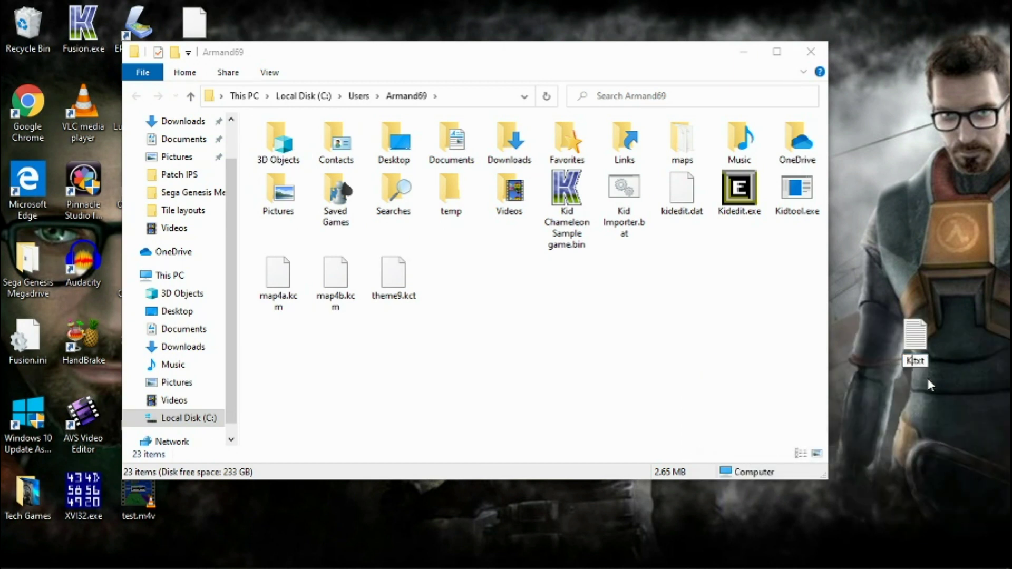
{"action": "type", "text": "Importer"}
{"action": "key", "text": "Return"}
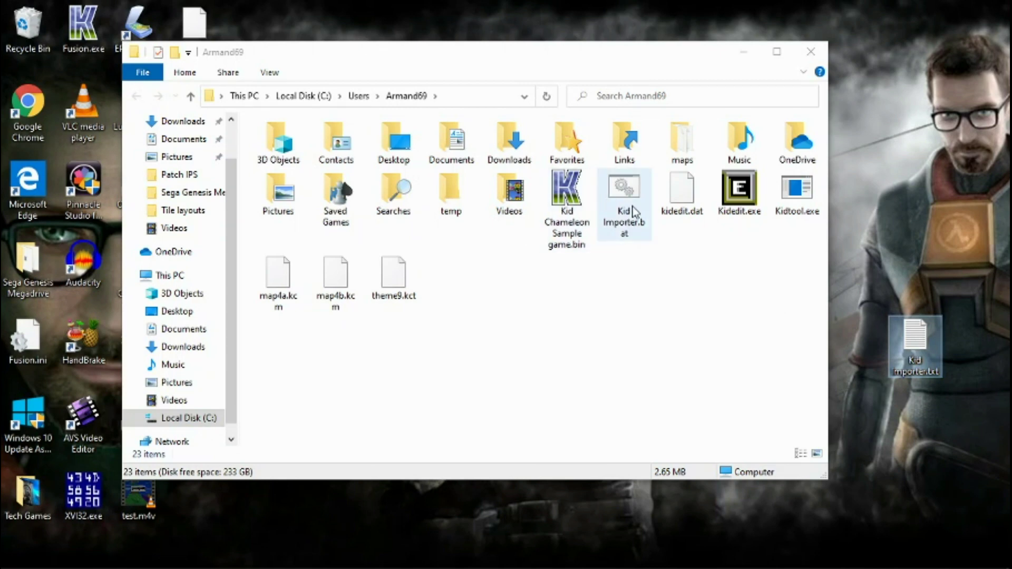
Open Kid Importer.txt and the existing Kid Importer.bat for editing, and arrange both windows so their contents are visible together.
{"action": "double_click", "coordinate": [917, 344]}
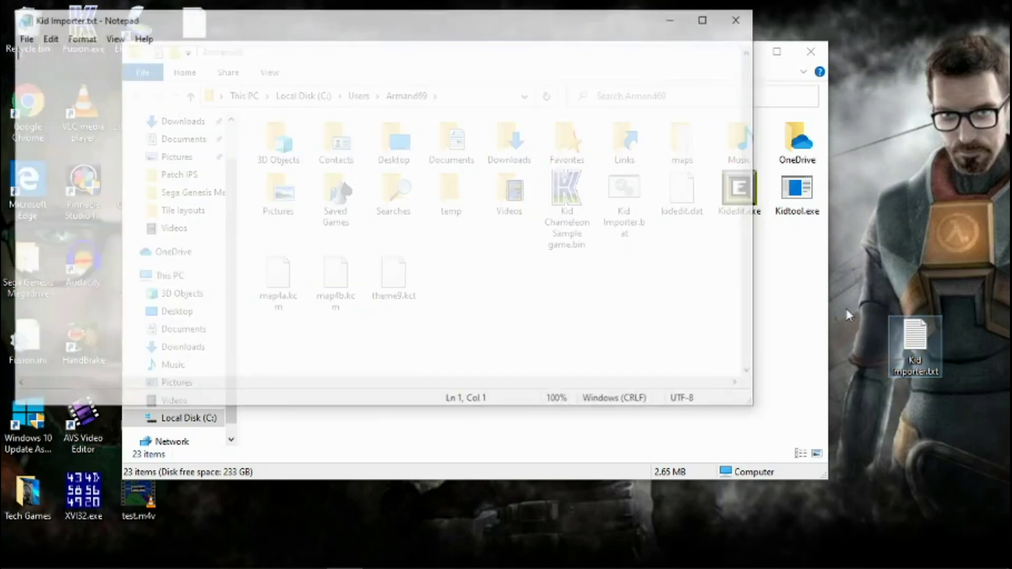
{"action": "left_click", "coordinate": [769, 72]}
{"action": "right_click", "coordinate": [625, 190]}
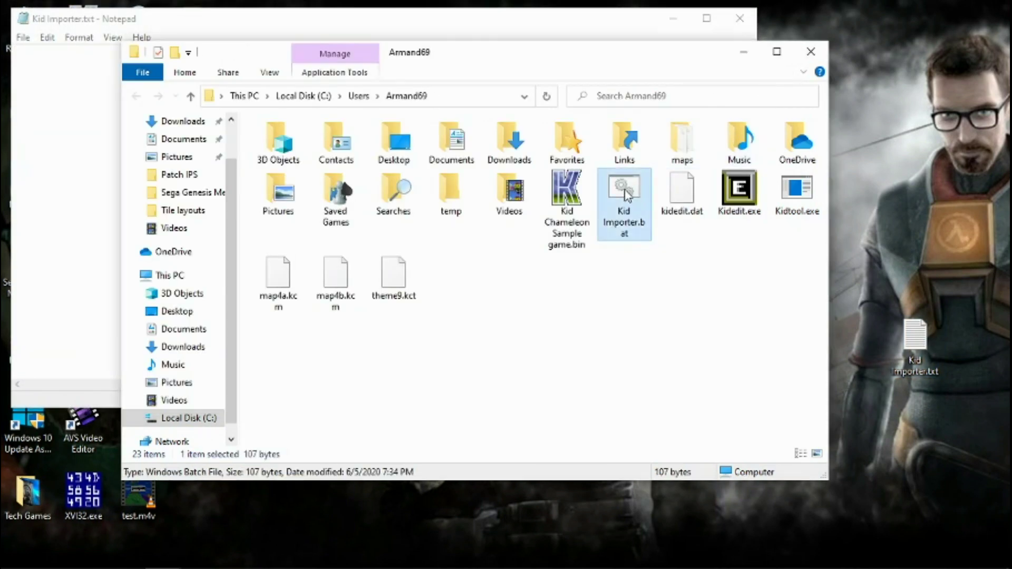
{"action": "left_click", "coordinate": [656, 221]}
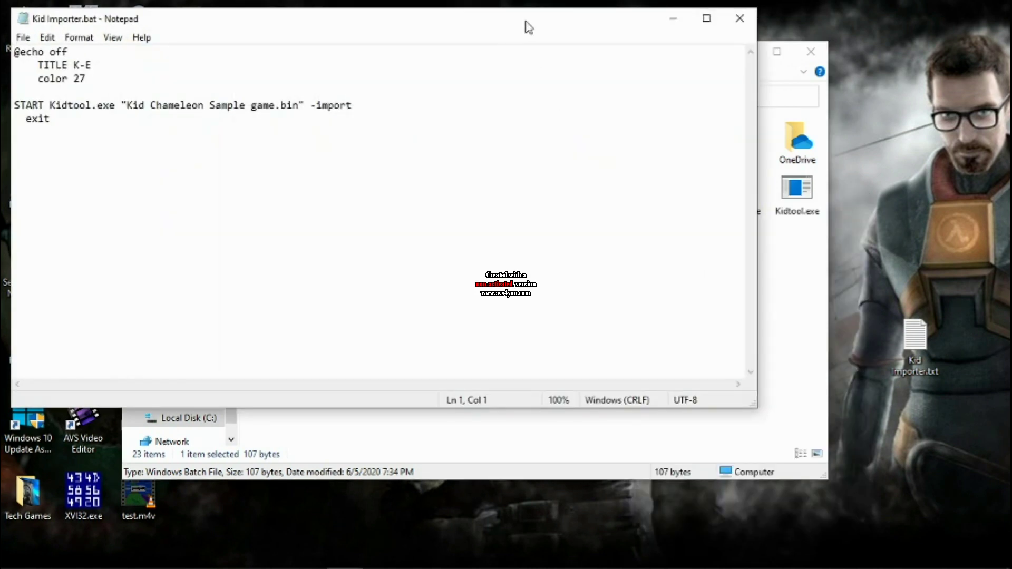
{"action": "left_click_drag", "start_coordinate": [542, 24], "coordinate": [671, 196]}
{"action": "left_click_drag", "start_coordinate": [595, 116], "coordinate": [580, 51]}
{"action": "left_click", "coordinate": [843, 277]}
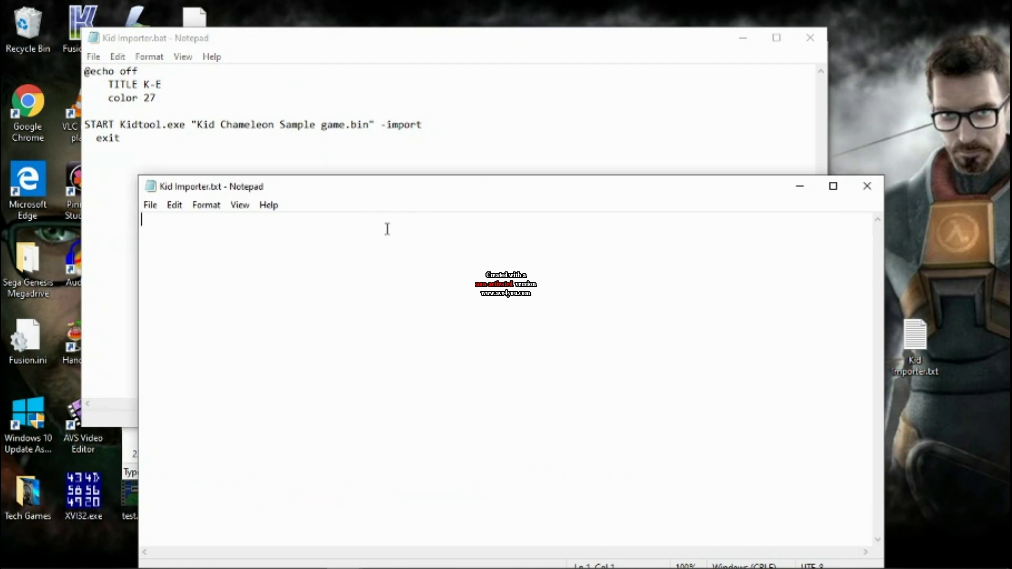
{"action": "type", "text": "@e"}
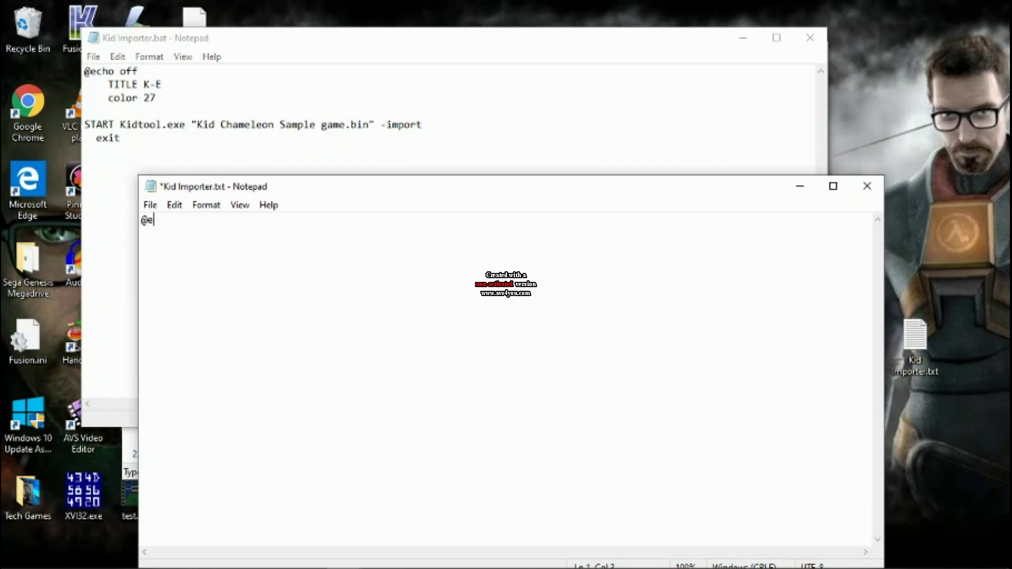
{"action": "type", "text": "cho off"}
{"action": "key", "text": "Return"}
{"action": "type", "text": "TITLE "}
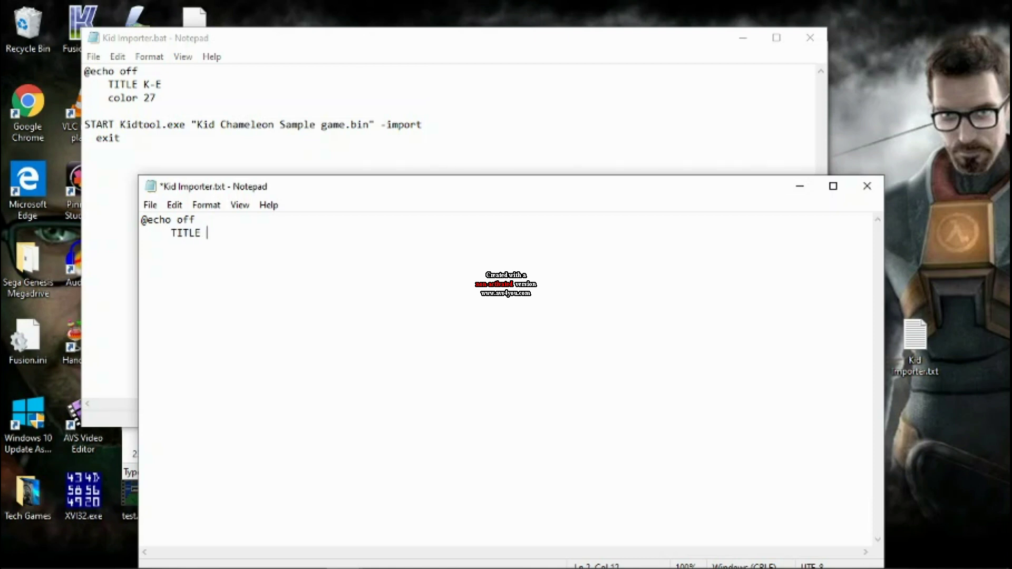
{"action": "type", "text": "K-E"}
{"action": "key", "text": "Return"}
{"action": "type", "text": "color "}
{"action": "type", "text": "27  "}
Begin the launch line below the header with START Kidtool.exe "Kid Chameleon, without the words Sample game.
{"action": "type", "text": "START"}
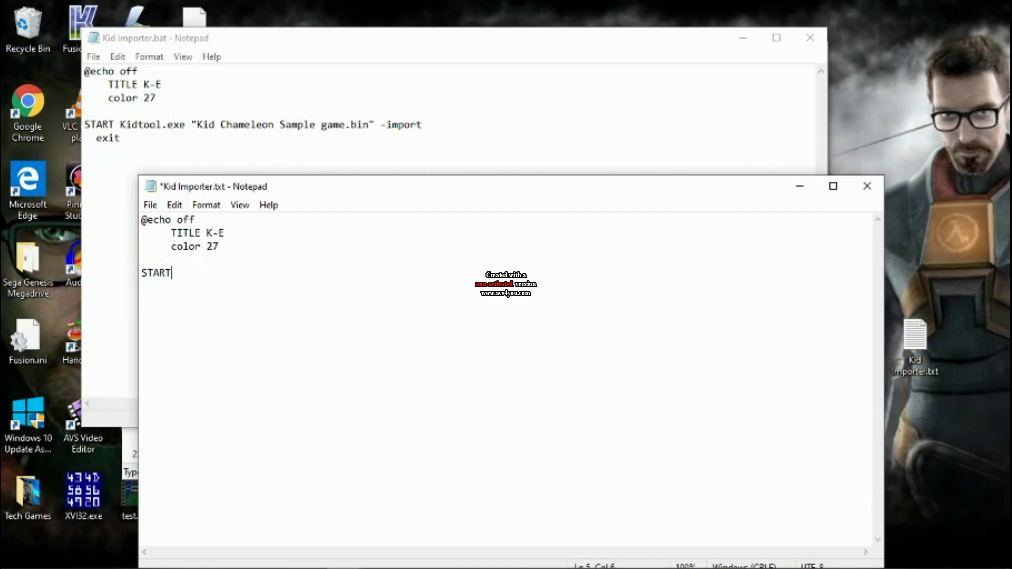
{"action": "type", "text": " Kidtool.exe \"Kid Chameleon S"}
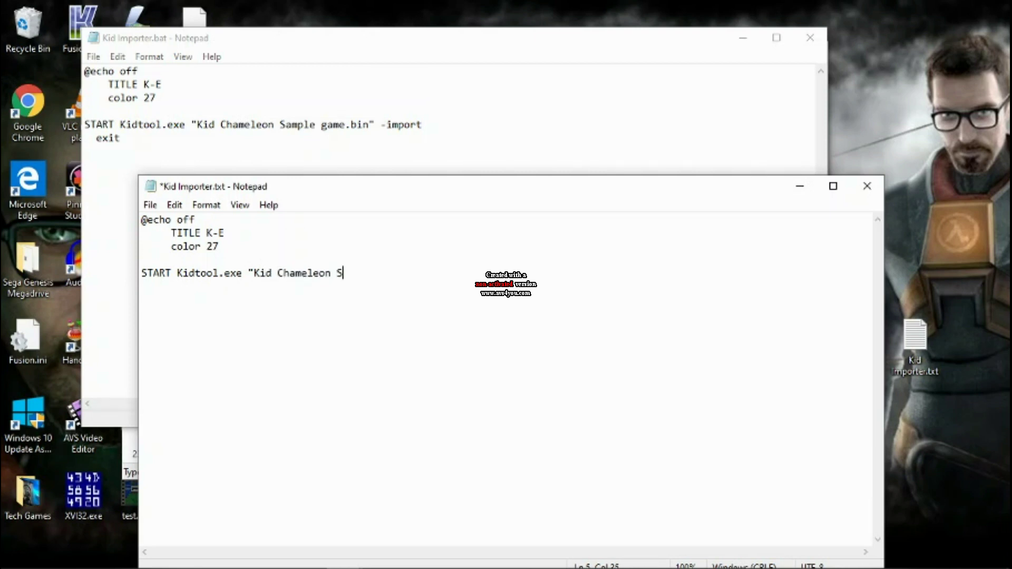
{"action": "type", "text": "ample ame"}
{"action": "key", "text": "BackSpace"}
{"action": "key", "text": "BackSpace"}
{"action": "key", "text": "BackSpace"}
{"action": "type", "text": "gam"}
{"action": "key", "text": "BackSpace"}
{"action": "key", "text": "BackSpace"}
{"action": "key", "text": "BackSpace"}
{"action": "key", "text": "BackSpace"}
{"action": "key", "text": "BackSpace"}
{"action": "key", "text": "BackSpace"}
{"action": "key", "text": "BackSpace"}
{"action": "key", "text": "BackSpace"}
{"action": "key", "text": "BackSpace"}
{"action": "key", "text": "BackSpace"}
{"action": "key", "text": "BackSpace"}
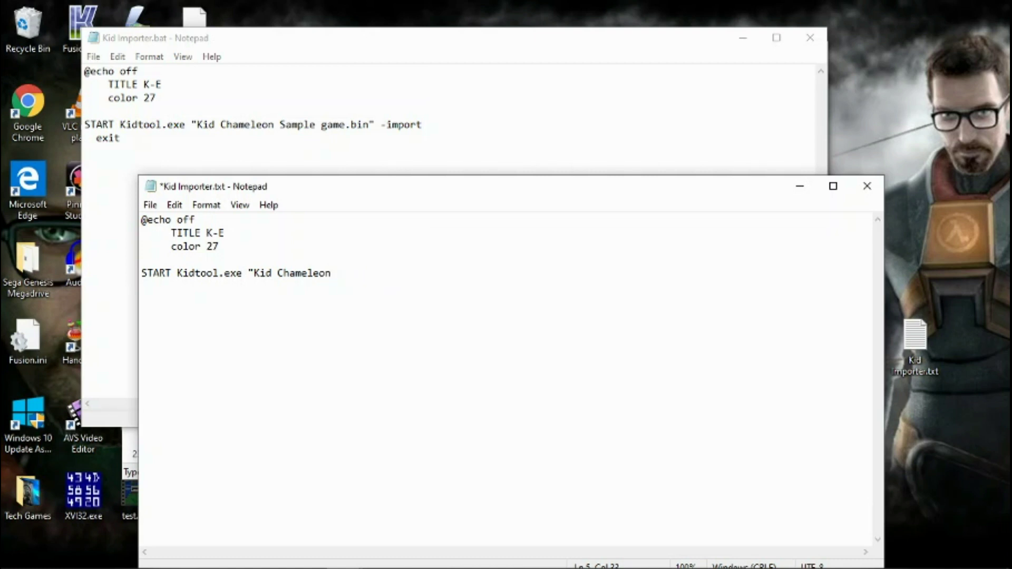
Complete the ROM name as Kid Chameleon.bin", add the -import option, and put exit on the following line.
{"action": "type", "text": "\""}
{"action": "type", "text": ".bin"}
{"action": "key", "text": "BackSpace"}
{"action": "key", "text": "BackSpace"}
{"action": "key", "text": "BackSpace"}
{"action": "key", "text": "BackSpace"}
{"action": "key", "text": "BackSpace"}
{"action": "key", "text": "BackSpace"}
{"action": "type", "text": ".bin\""}
{"action": "type", "text": "-import"}
{"action": "key", "text": "Return"}
{"action": "type", "text": "exit"}
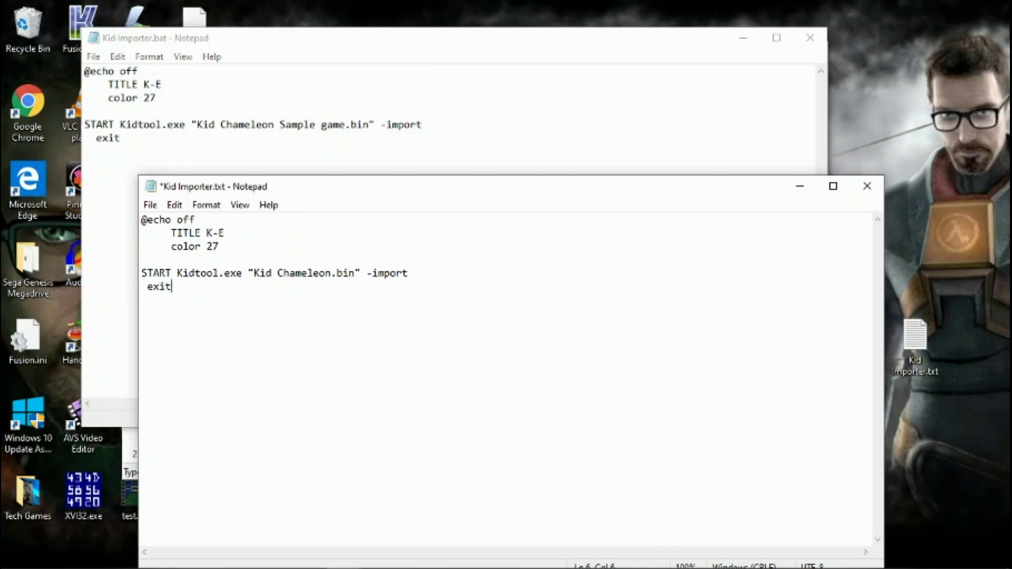
Enter Kid Importer.bat as the name for saving a copy of the script on the Desktop, and cancel the save.
{"action": "left_click", "coordinate": [151, 205]}
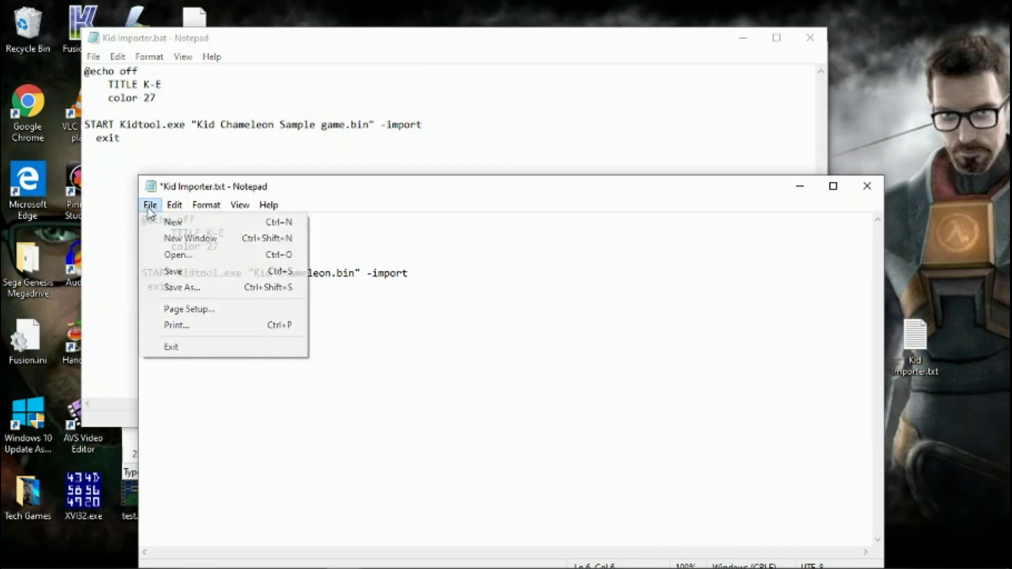
{"action": "left_click", "coordinate": [198, 287]}
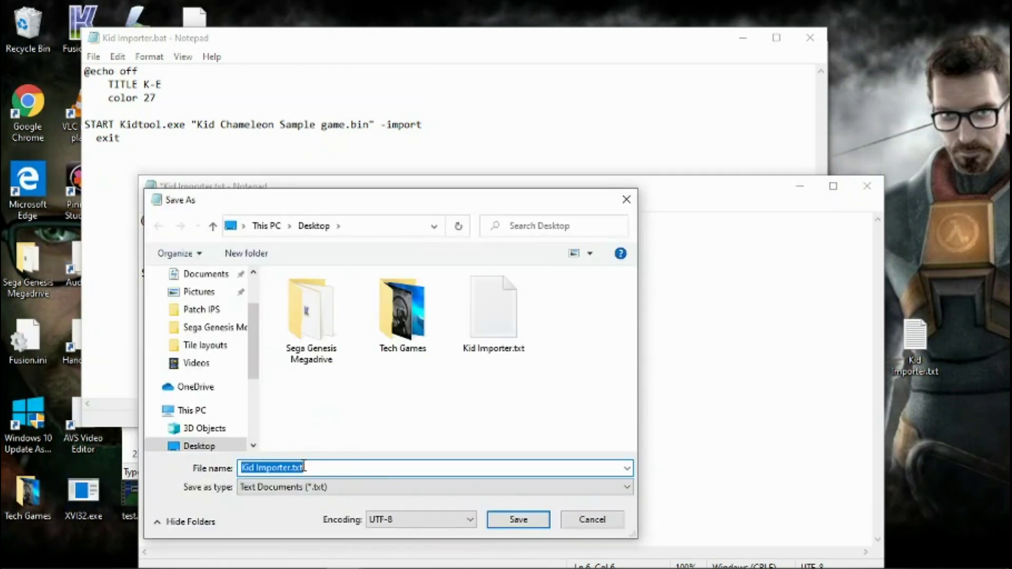
{"action": "left_click_drag", "start_coordinate": [304, 468], "coordinate": [290, 470]}
{"action": "key", "text": "BackSpace"}
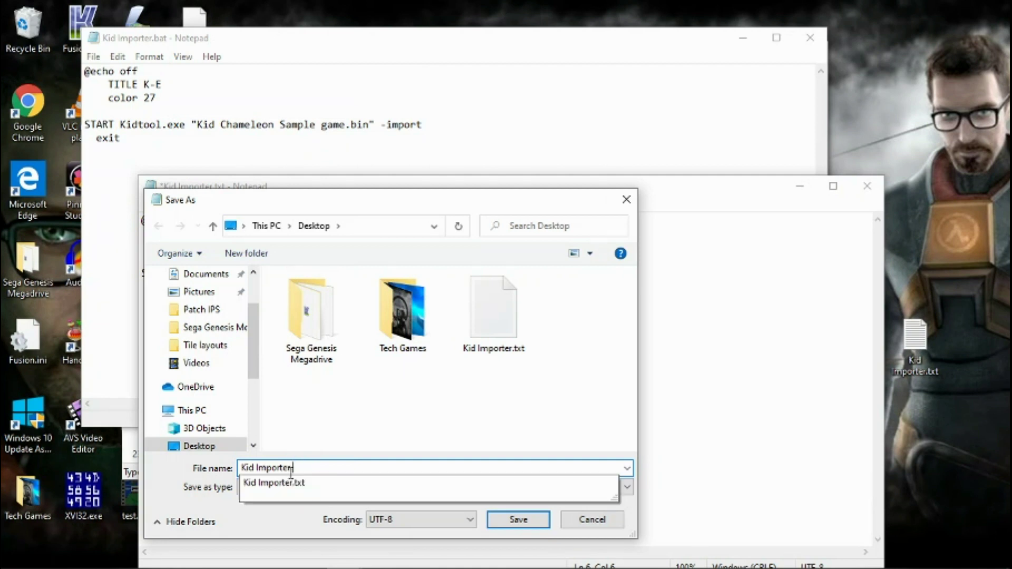
{"action": "type", "text": ".bat"}
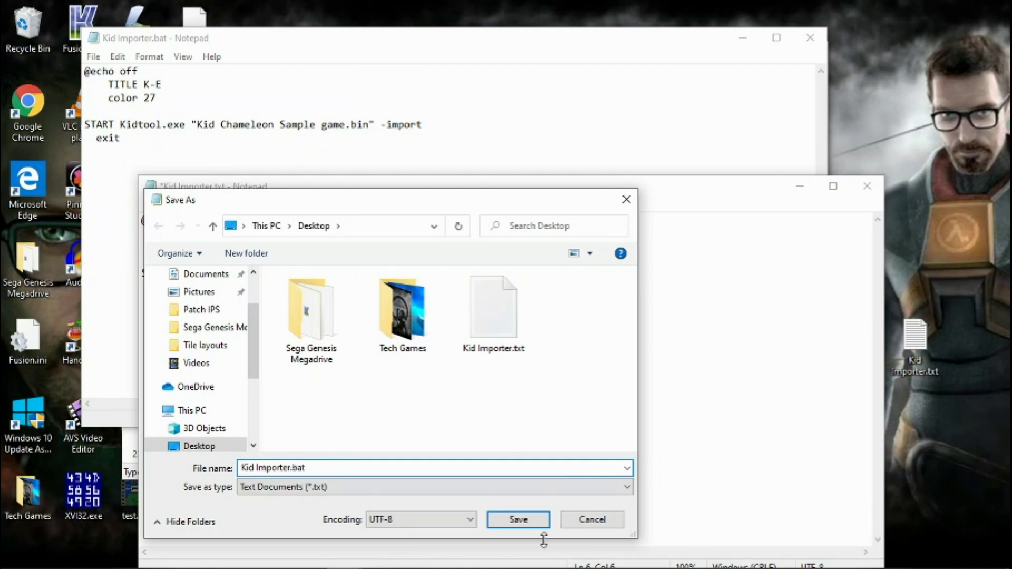
{"action": "left_click", "coordinate": [592, 519]}
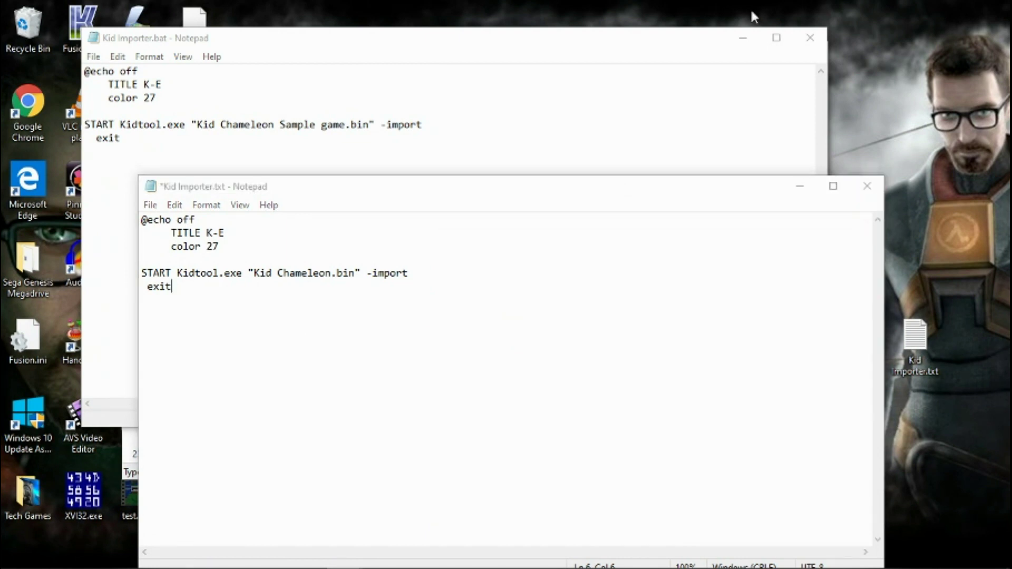
Close Kid Importer.txt without saving, close Kid Importer.bat, and return to the folder containing the batch file.
{"action": "left_click", "coordinate": [870, 193]}
{"action": "left_click", "coordinate": [546, 301]}
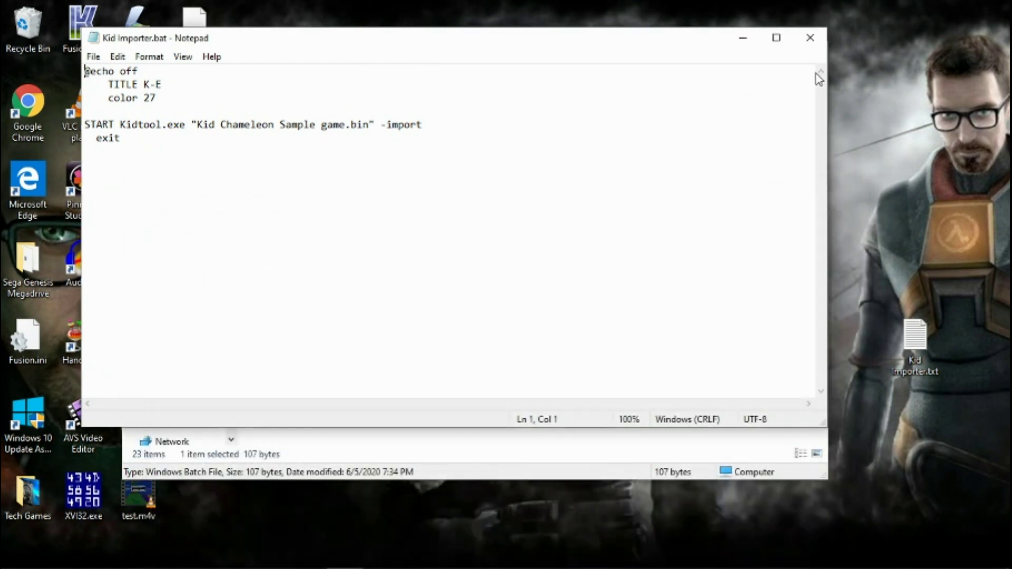
{"action": "left_click", "coordinate": [810, 37]}
{"action": "left_click", "coordinate": [685, 282]}
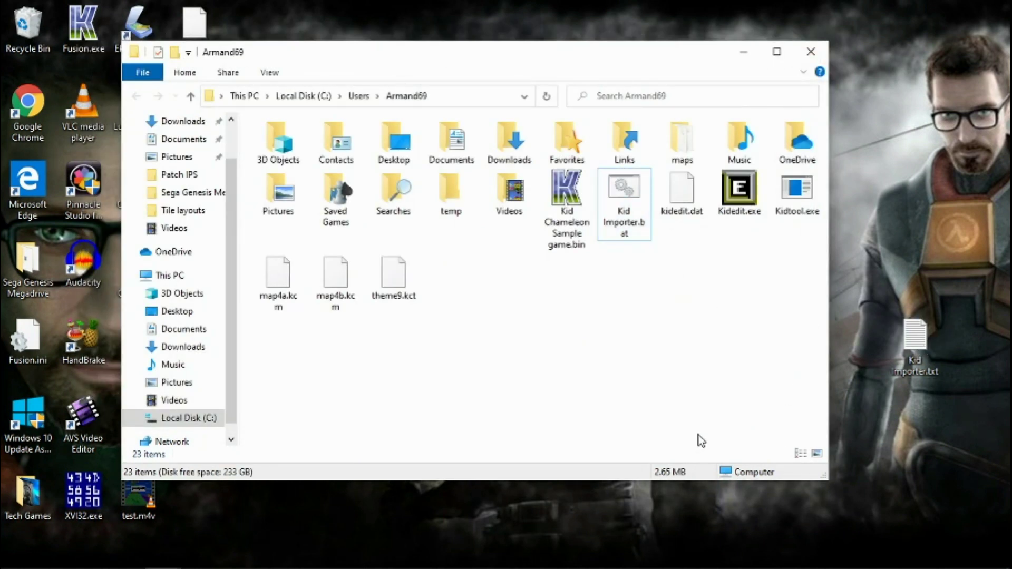
{"action": "left_click", "coordinate": [625, 194]}
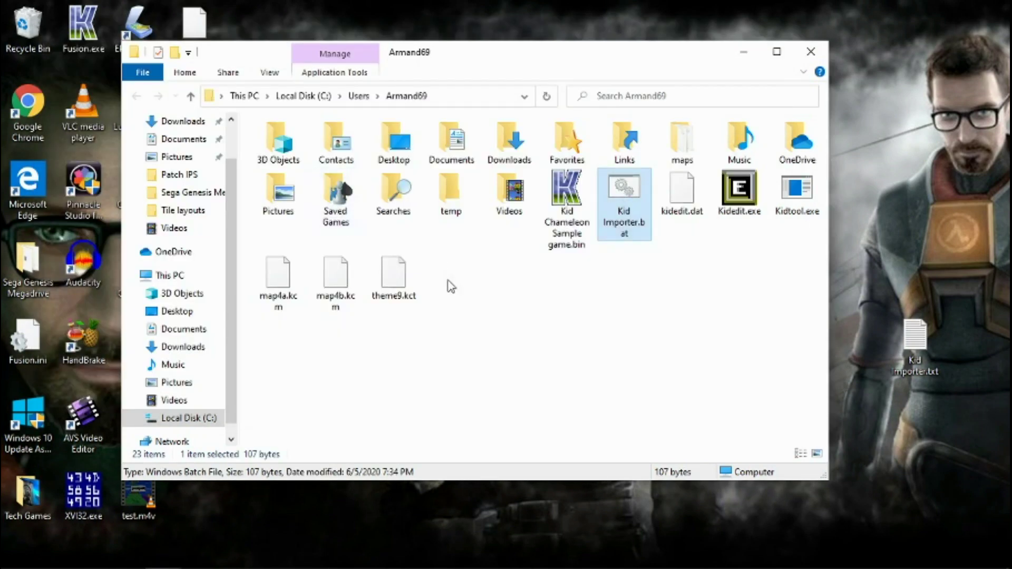
{"action": "left_click", "coordinate": [681, 323]}
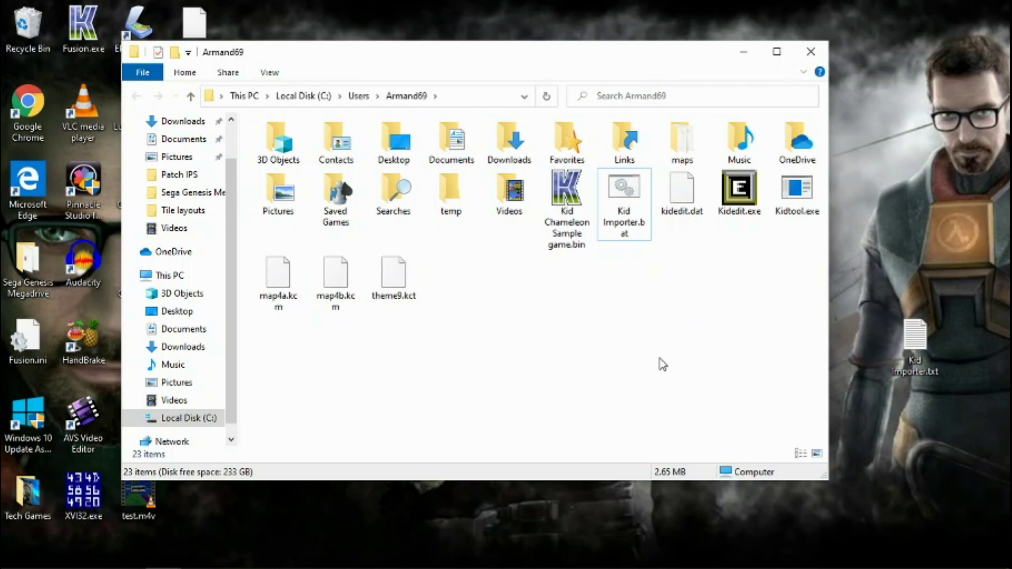
Review the script in Kid Importer.bat, close it, and run the batch file to import the maps.
{"action": "right_click", "coordinate": [619, 193]}
{"action": "left_click", "coordinate": [653, 220]}
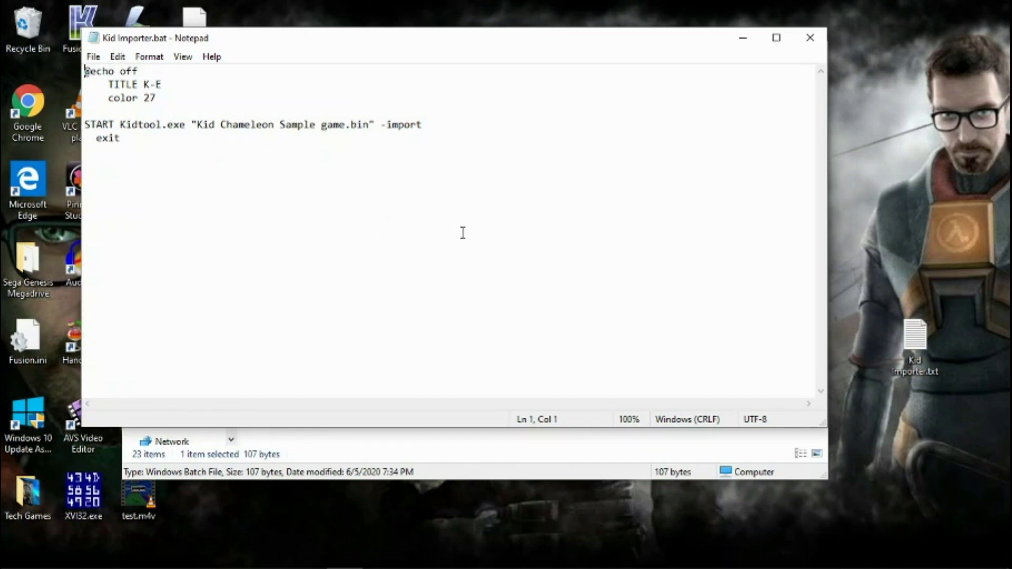
{"action": "left_click", "coordinate": [811, 37]}
{"action": "double_click", "coordinate": [621, 199]}
{"action": "left_click", "coordinate": [637, 307]}
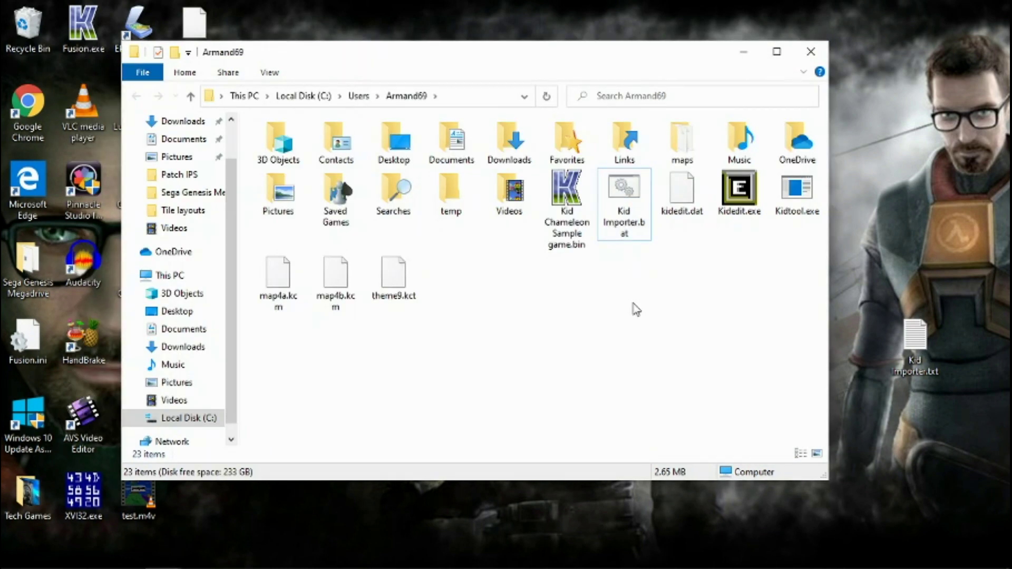
Open Kid Chameleon Sample game.bin in the Fusion emulator and start a forest level from the level list in the game's options.
{"action": "double_click", "coordinate": [577, 203]}
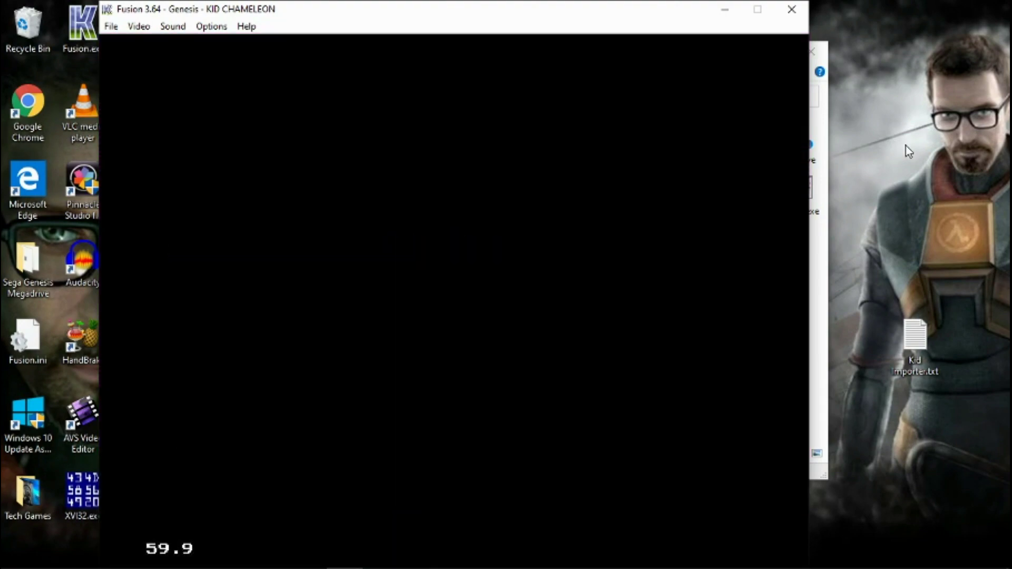
{"action": "key", "text": "Down"}
{"action": "key", "text": "Down"}
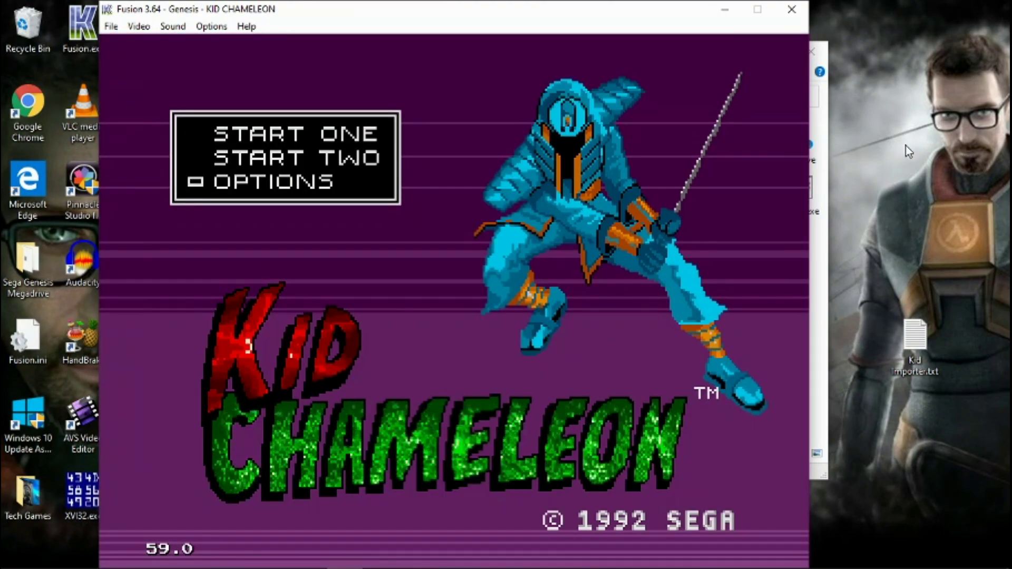
{"action": "key", "text": "Return"}
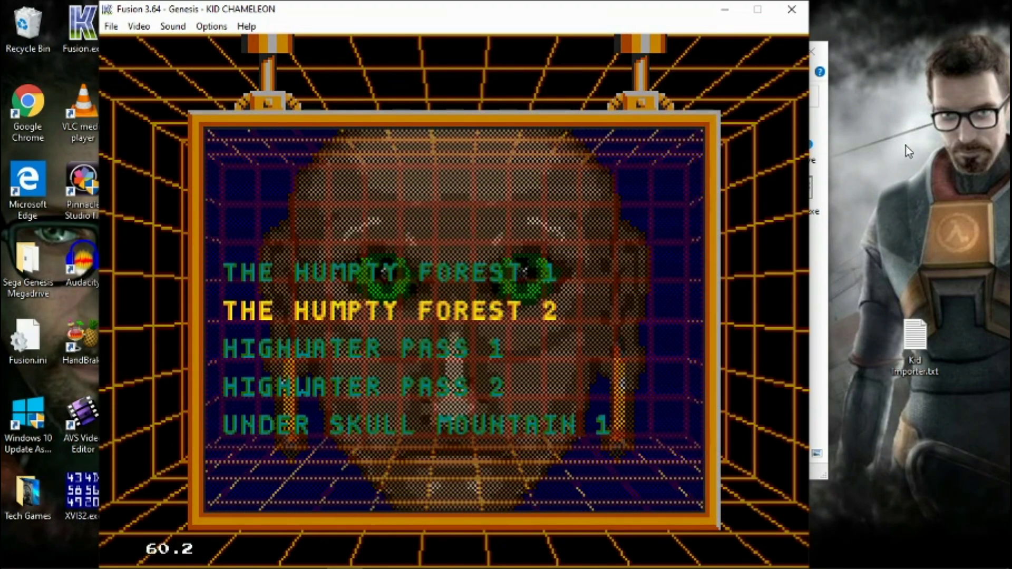
{"action": "key", "text": "Return"}
{"action": "key", "text": "Return"}
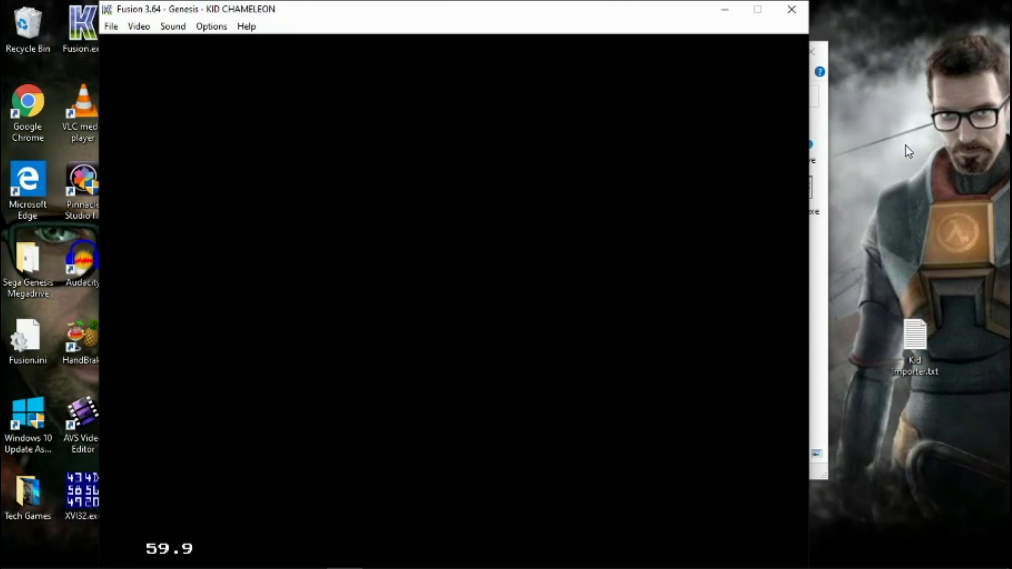
Play the opening of the forest level, hitting the prize blocks, collecting the helmet and diamonds, and jumping onto the first tank.
{"action": "key", "text": "Right"}
{"action": "key", "text": "d"}
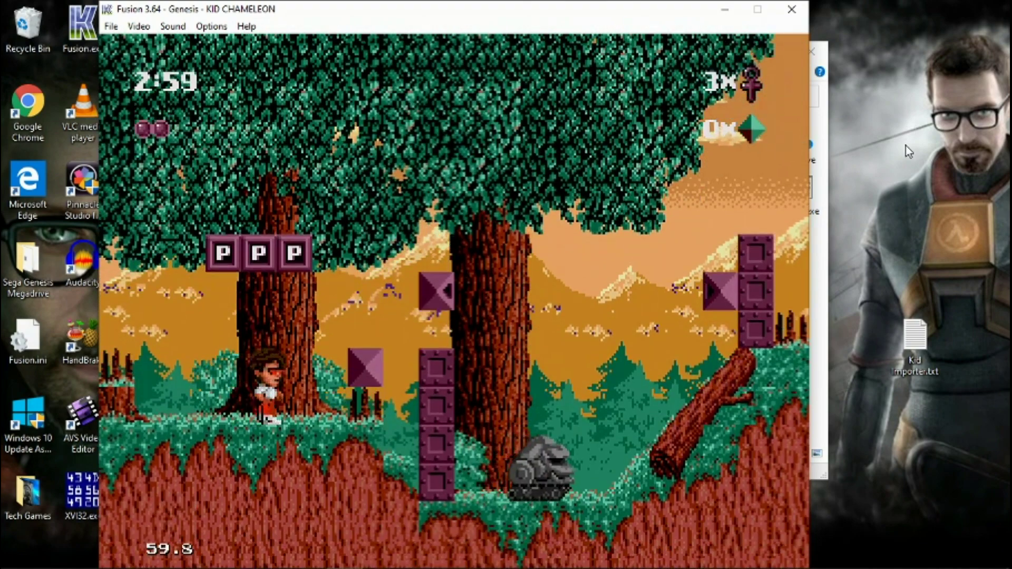
{"action": "key", "text": "Right"}
{"action": "key", "text": "d"}
{"action": "key", "text": "Left"}
{"action": "key", "text": "Right"}
{"action": "key", "text": "d"}
{"action": "key", "text": "Left"}
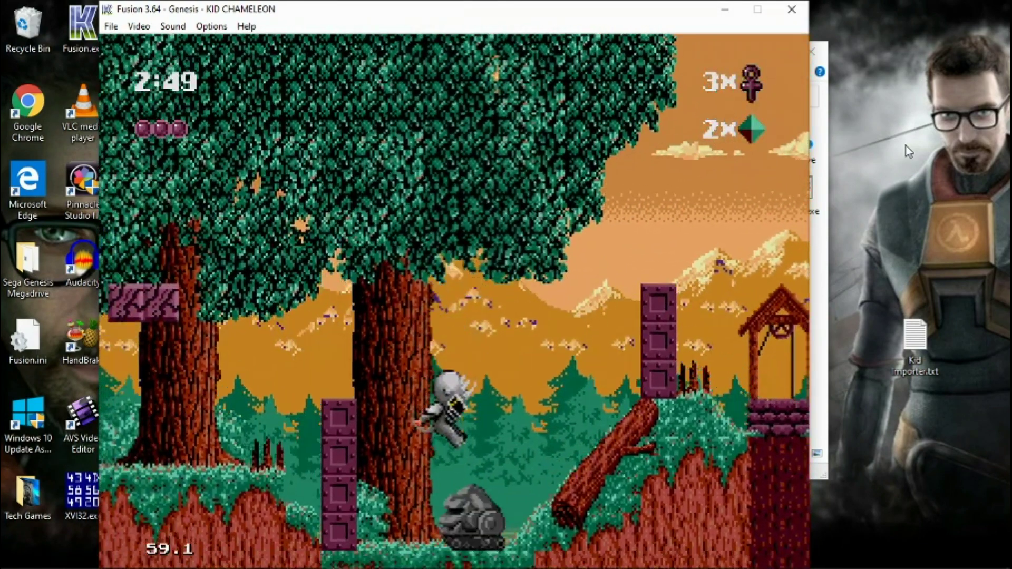
{"action": "key", "text": "Left"}
{"action": "key", "text": "Right"}
{"action": "key", "text": "d"}
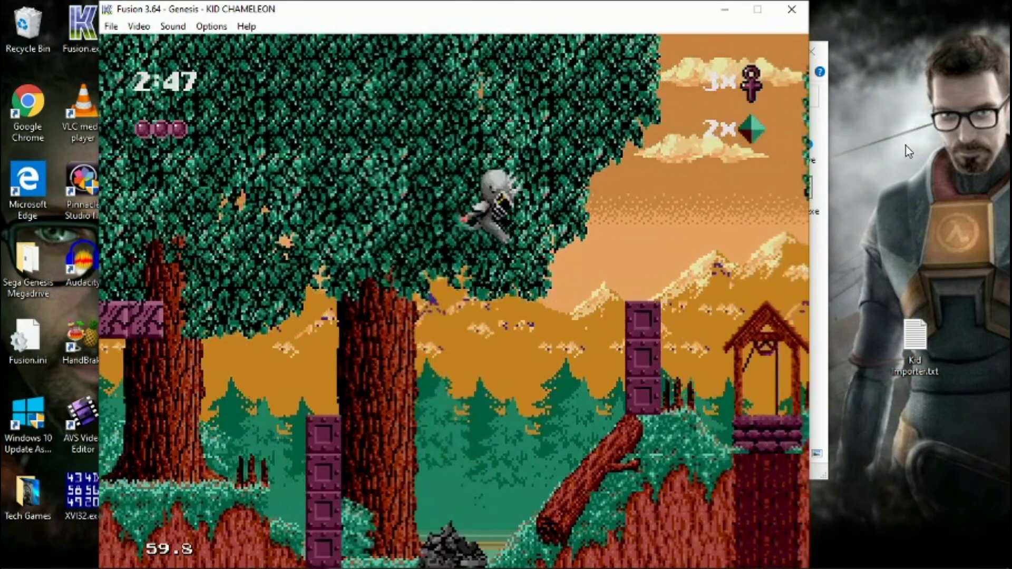
Cross the stone pillar and the well, and jump onto the second tank on the raised grass beyond the trees.
{"action": "key", "text": "d"}
{"action": "key", "text": "Right"}
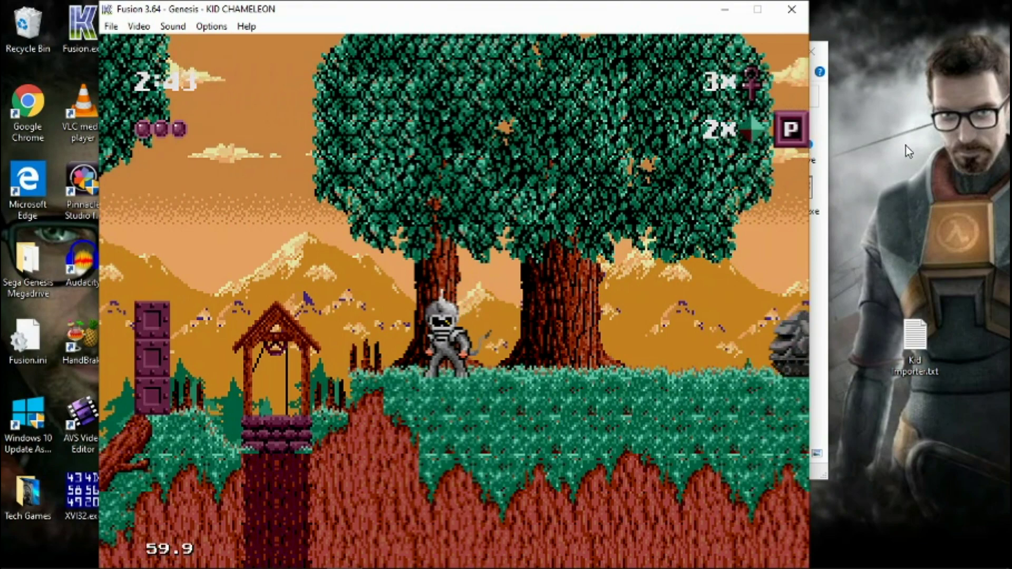
{"action": "key", "text": "Right"}
{"action": "key", "text": "Right"}
{"action": "key", "text": "d"}
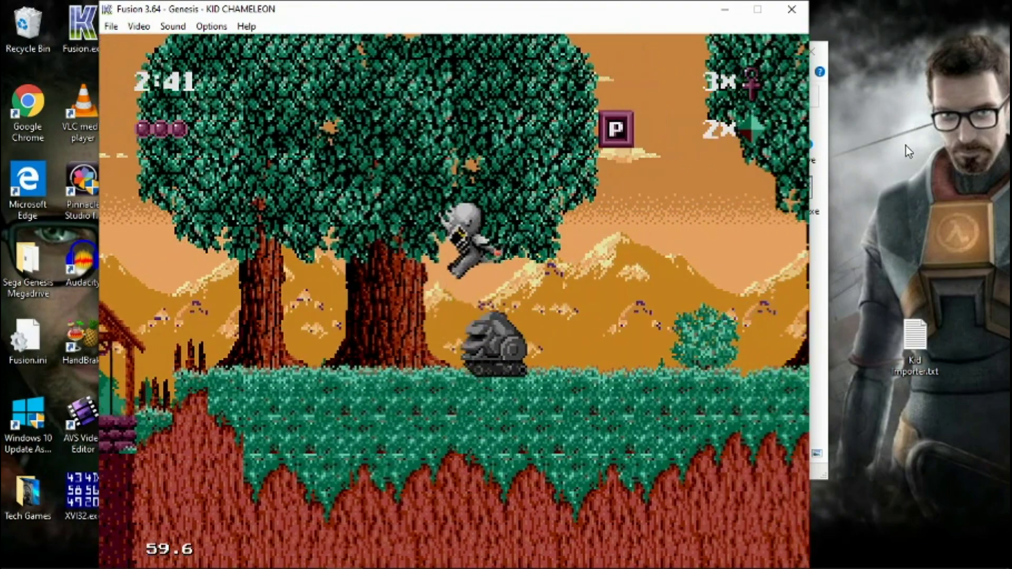
Return over the well and the pillar to land on the used prize blocks near the level's start.
{"action": "key", "text": "Left"}
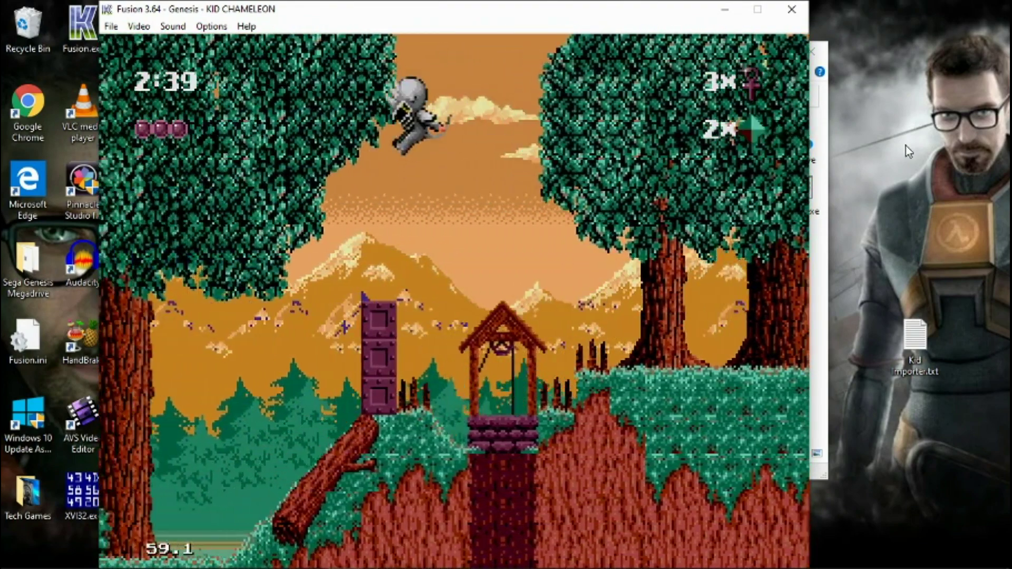
{"action": "key", "text": "Left"}
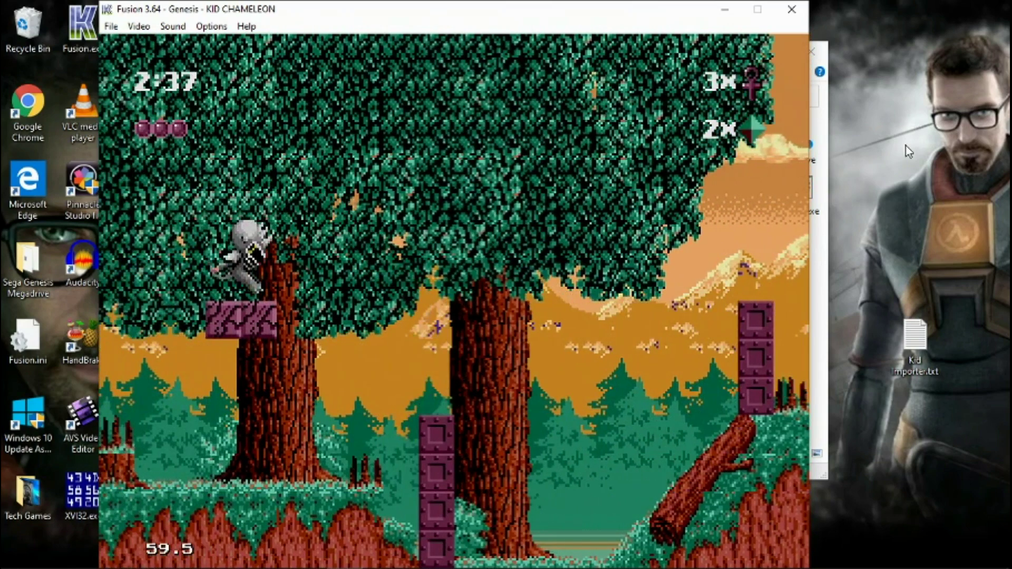
{"action": "key", "text": "Right"}
{"action": "key", "text": "Left"}
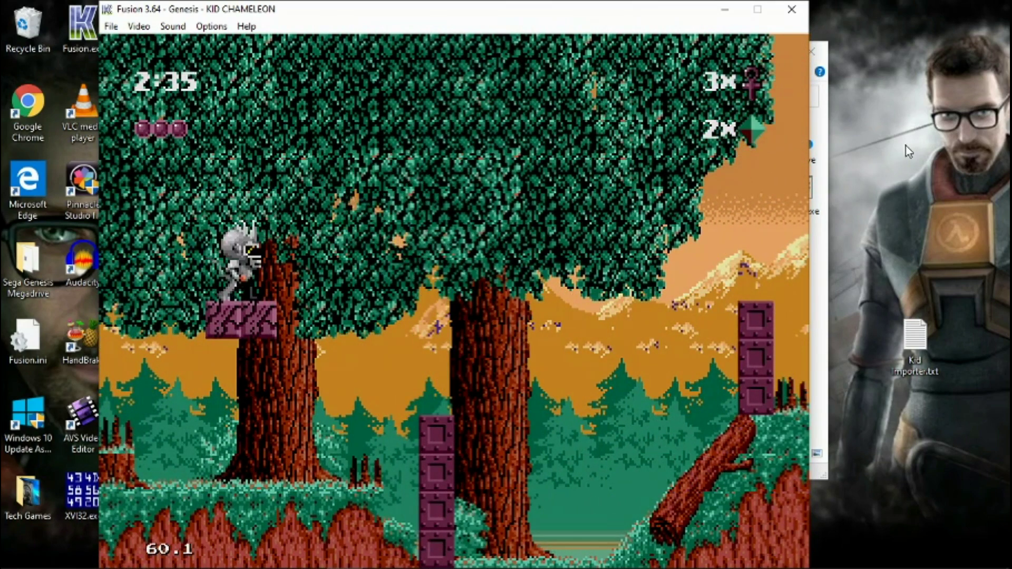
Pause the game and close the Fusion emulator to return to the folder with the ROM and map files.
{"action": "key", "text": "Return"}
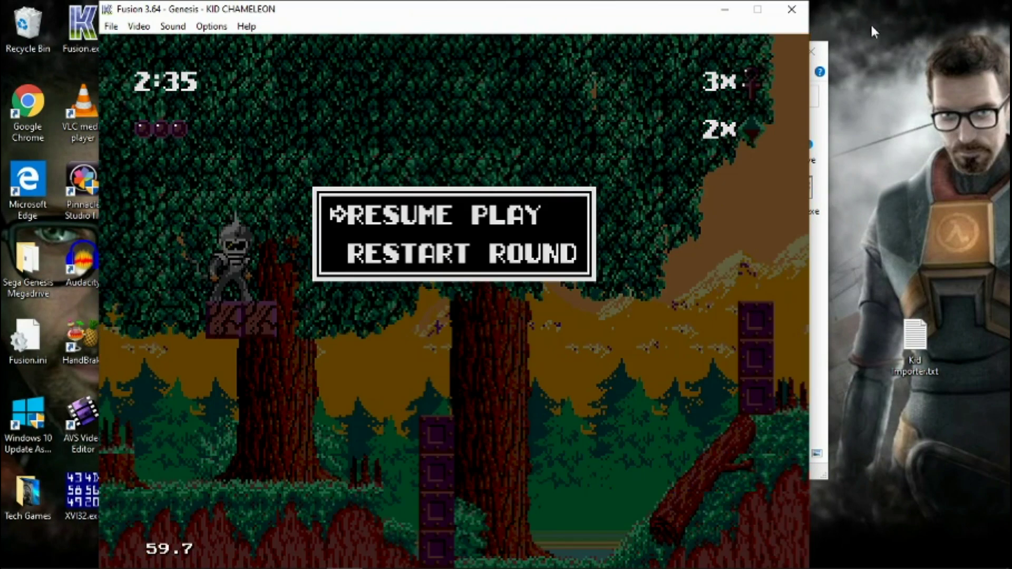
{"action": "left_click", "coordinate": [794, 12]}
{"action": "left_click", "coordinate": [741, 316]}
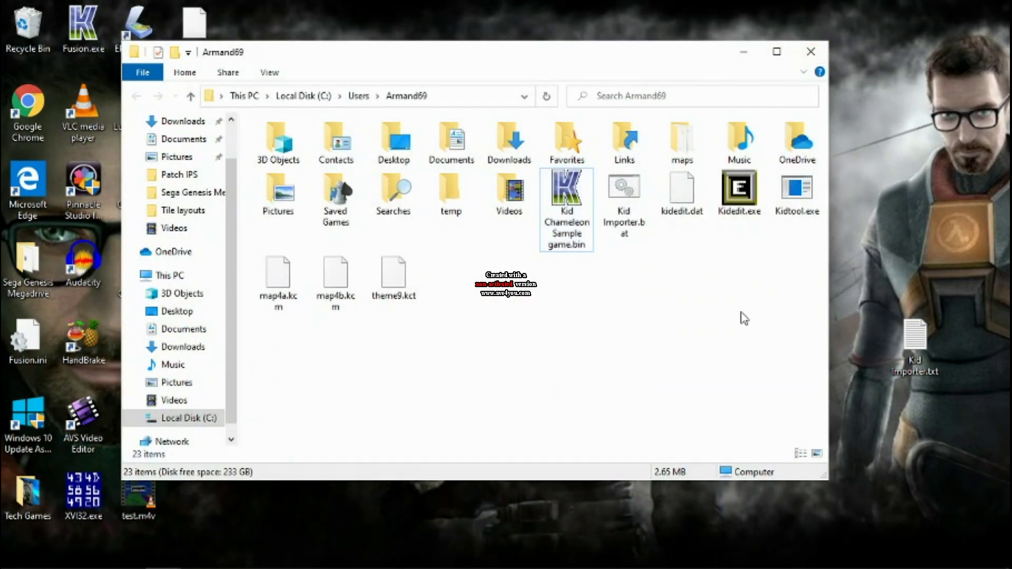